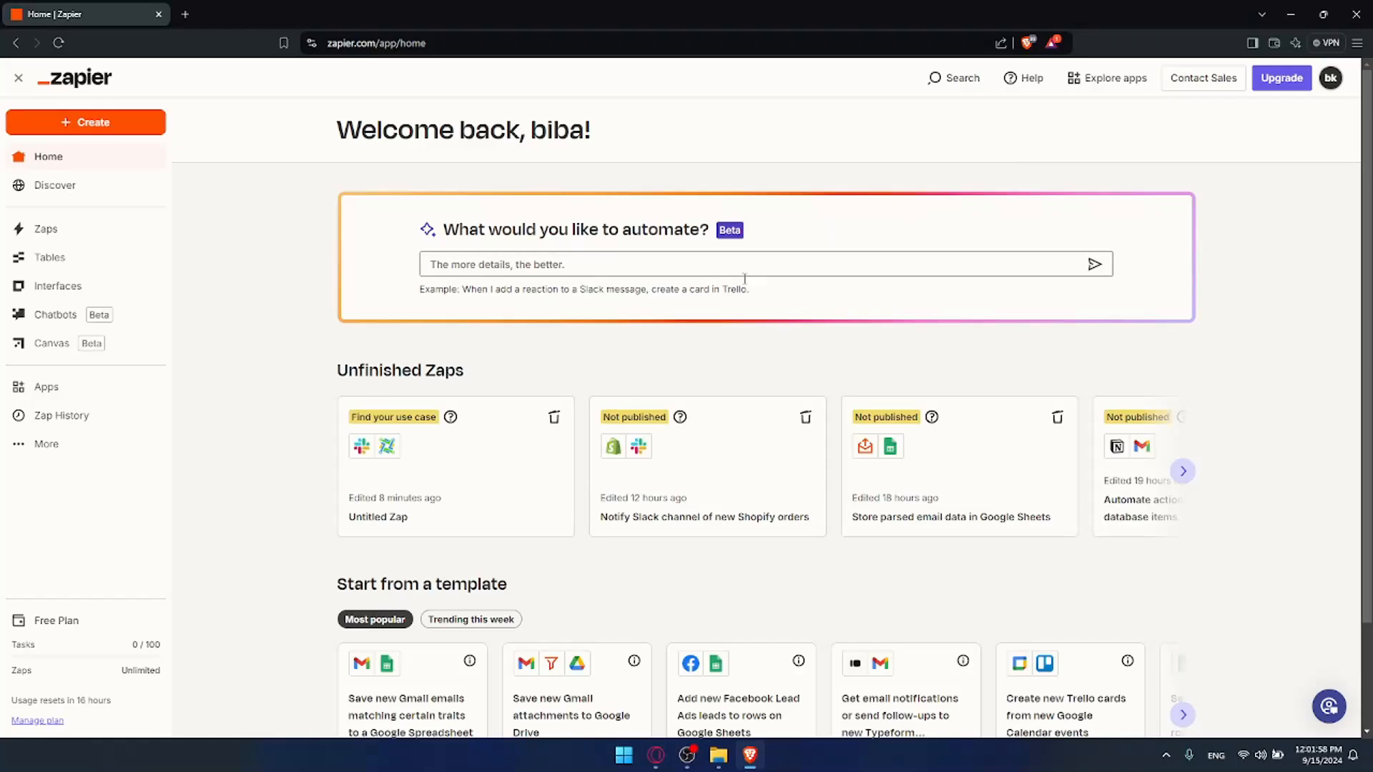
- Open wordpress.com in a new browser tab and go to its log-in page
left_click(185, 15)
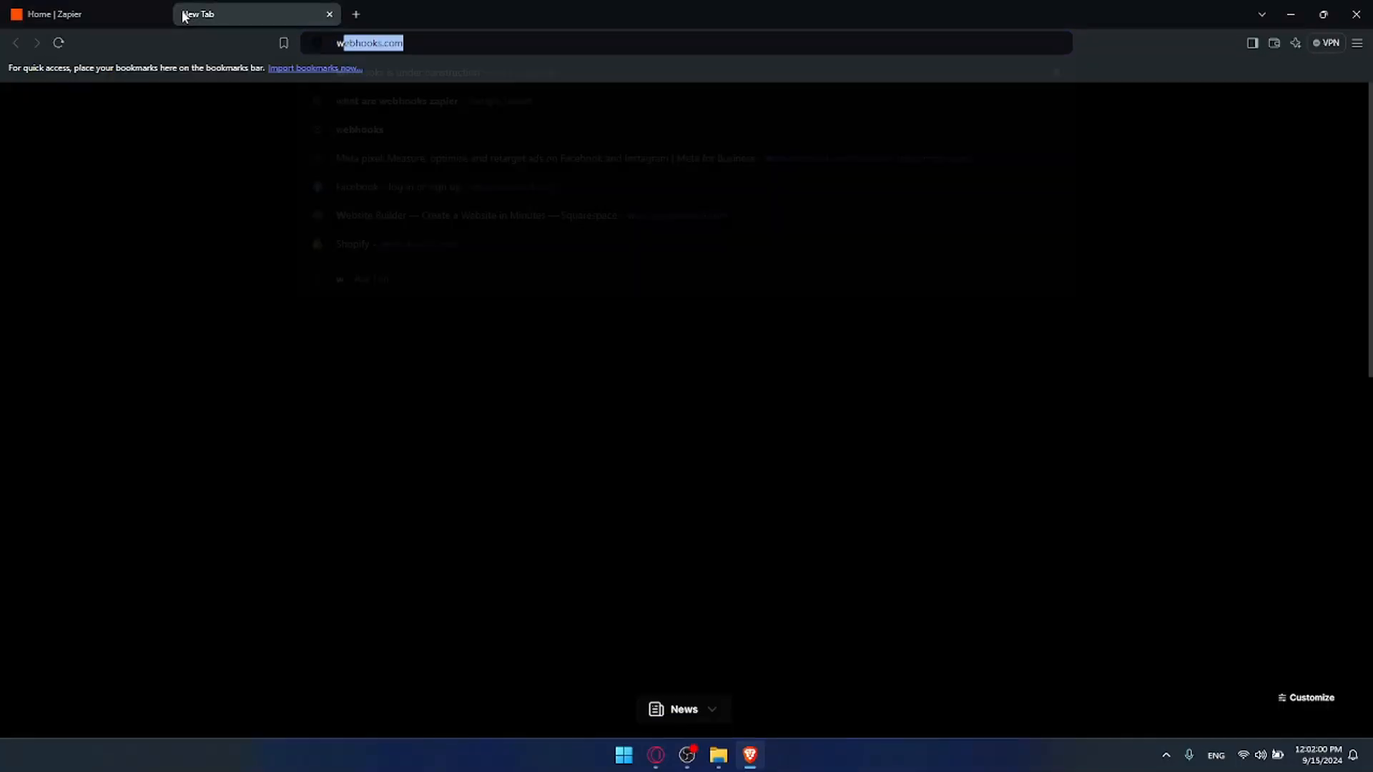
type("wordpress.com")
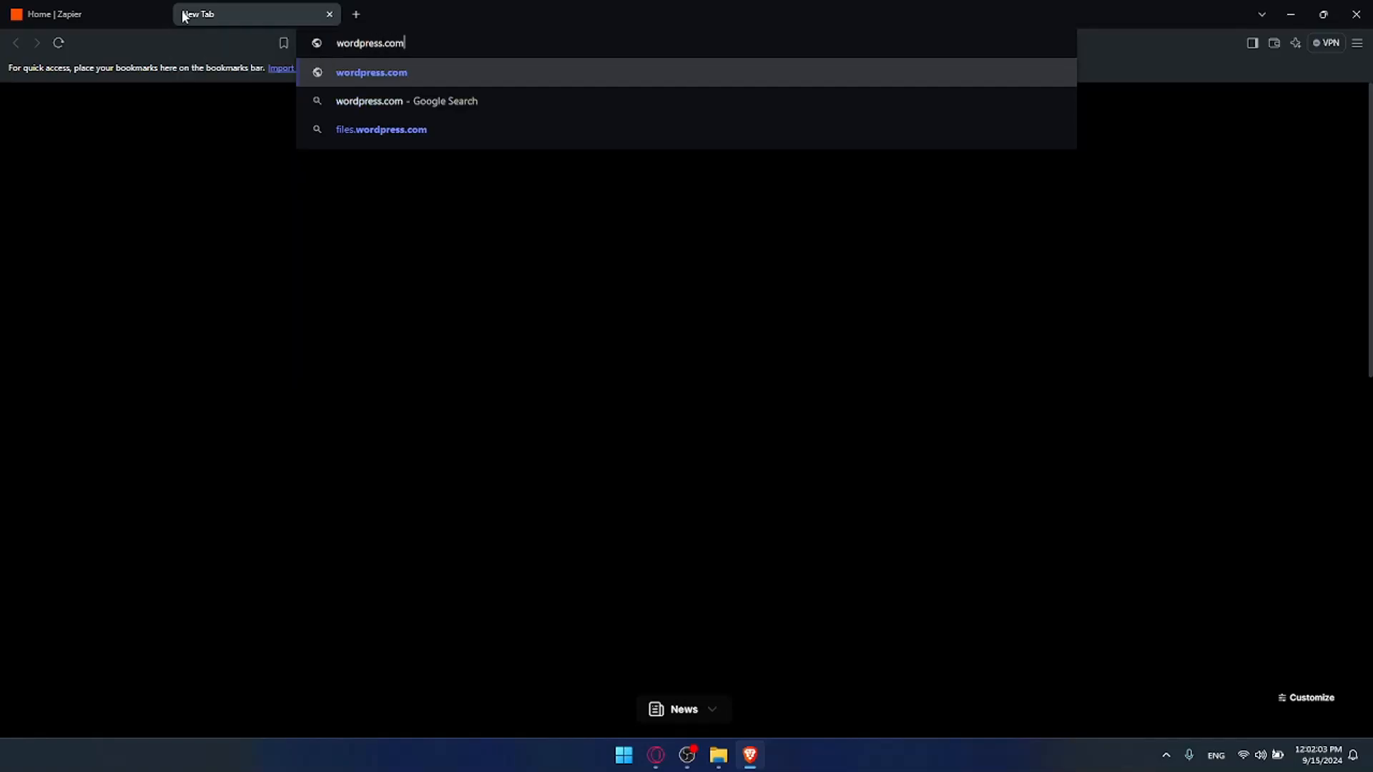
key("Return")
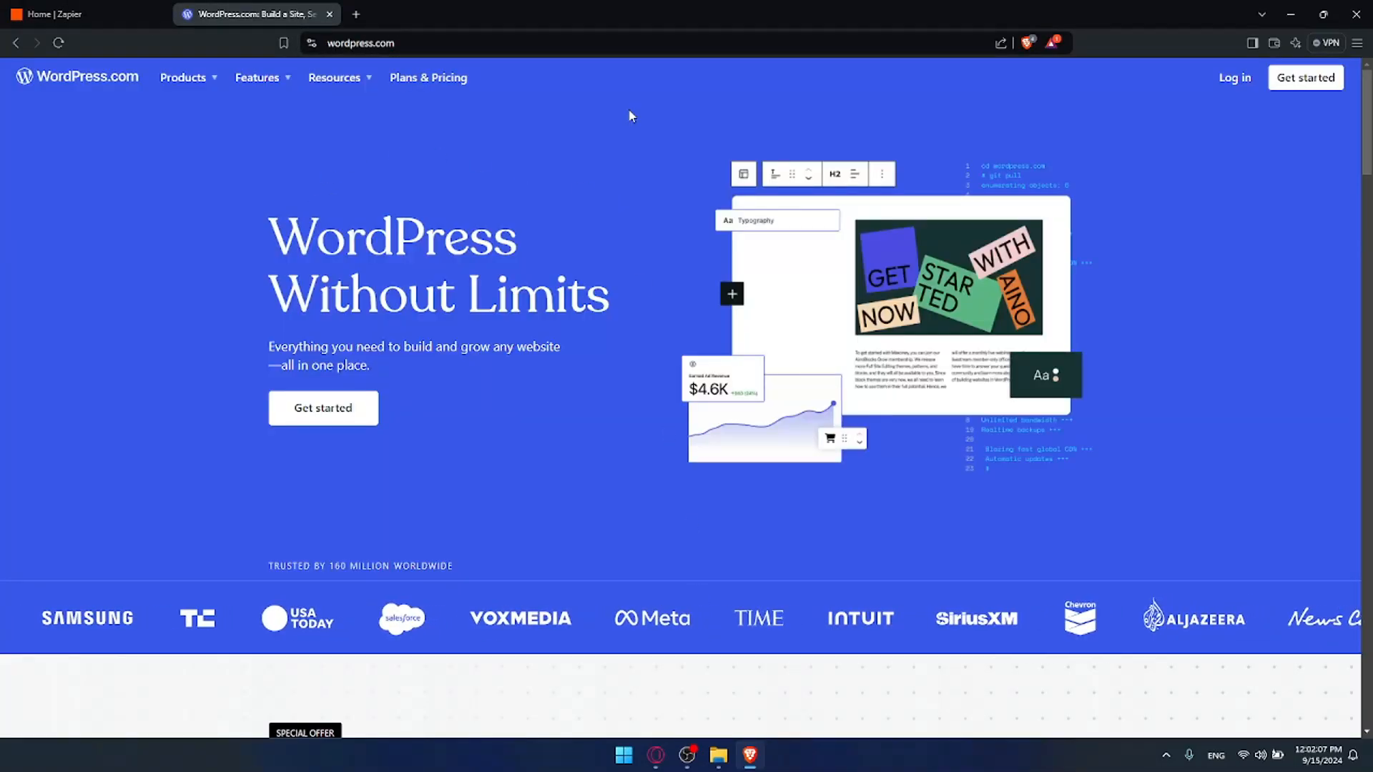
left_click(1235, 79)
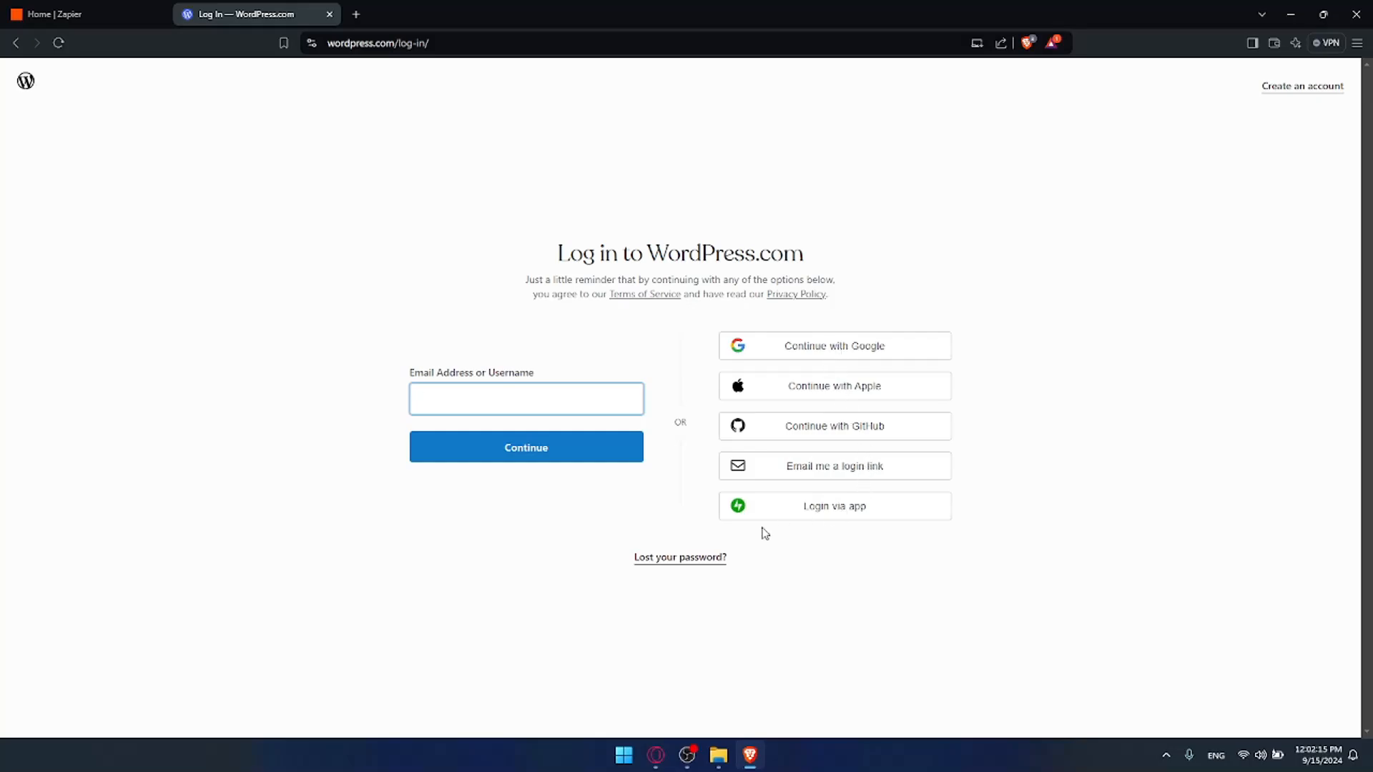
- Choose to continue with Google and allow wordpress.com to use third-party cookies for legacy Google Sign-In
left_click(829, 350)
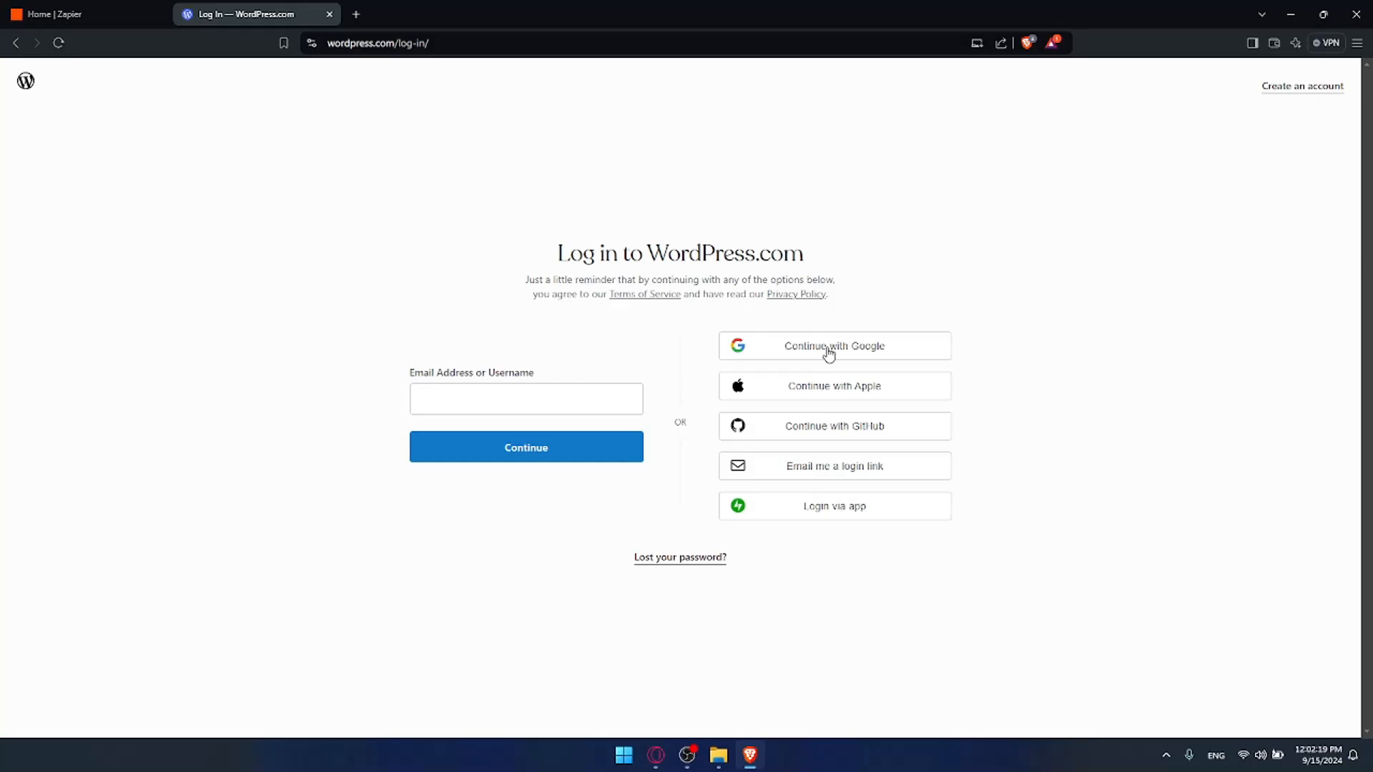
left_click(829, 354)
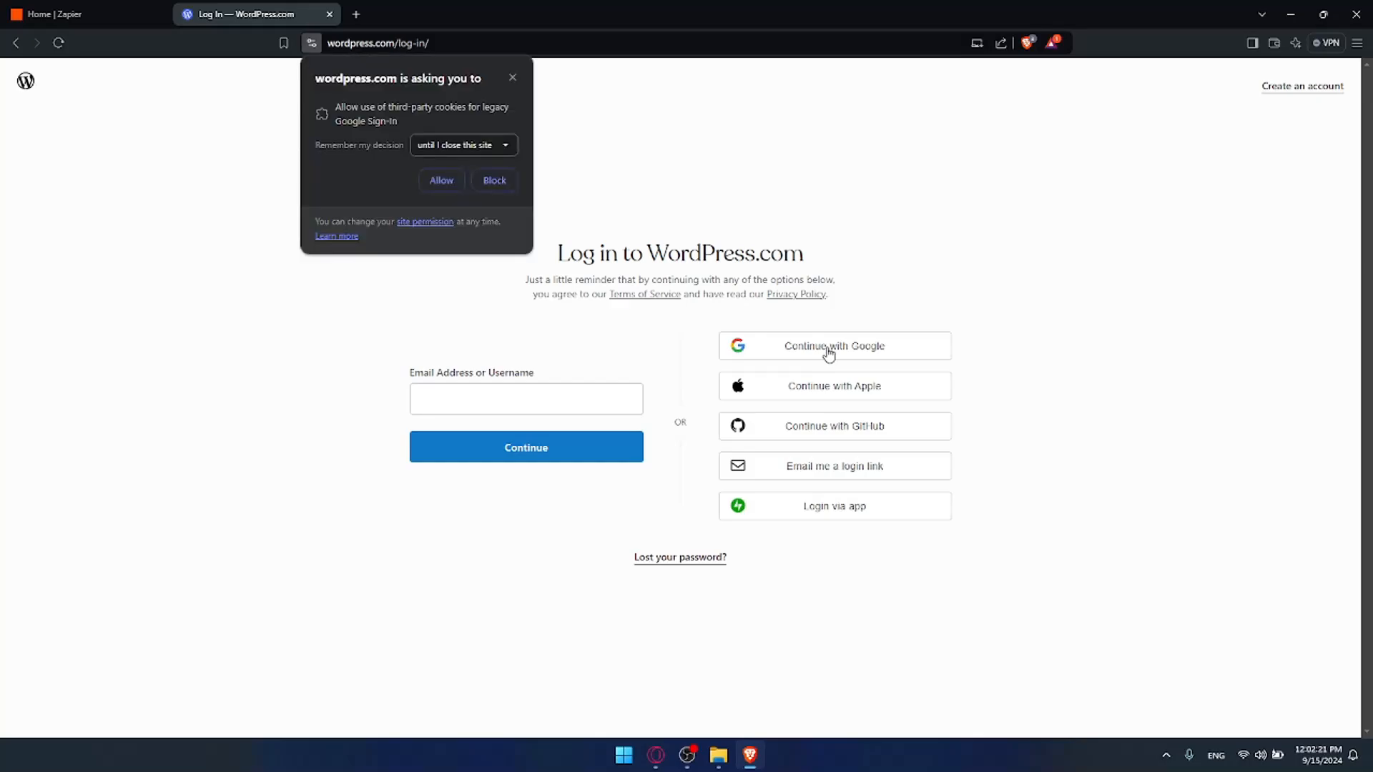
left_click(429, 144)
left_click(452, 219)
left_click(445, 183)
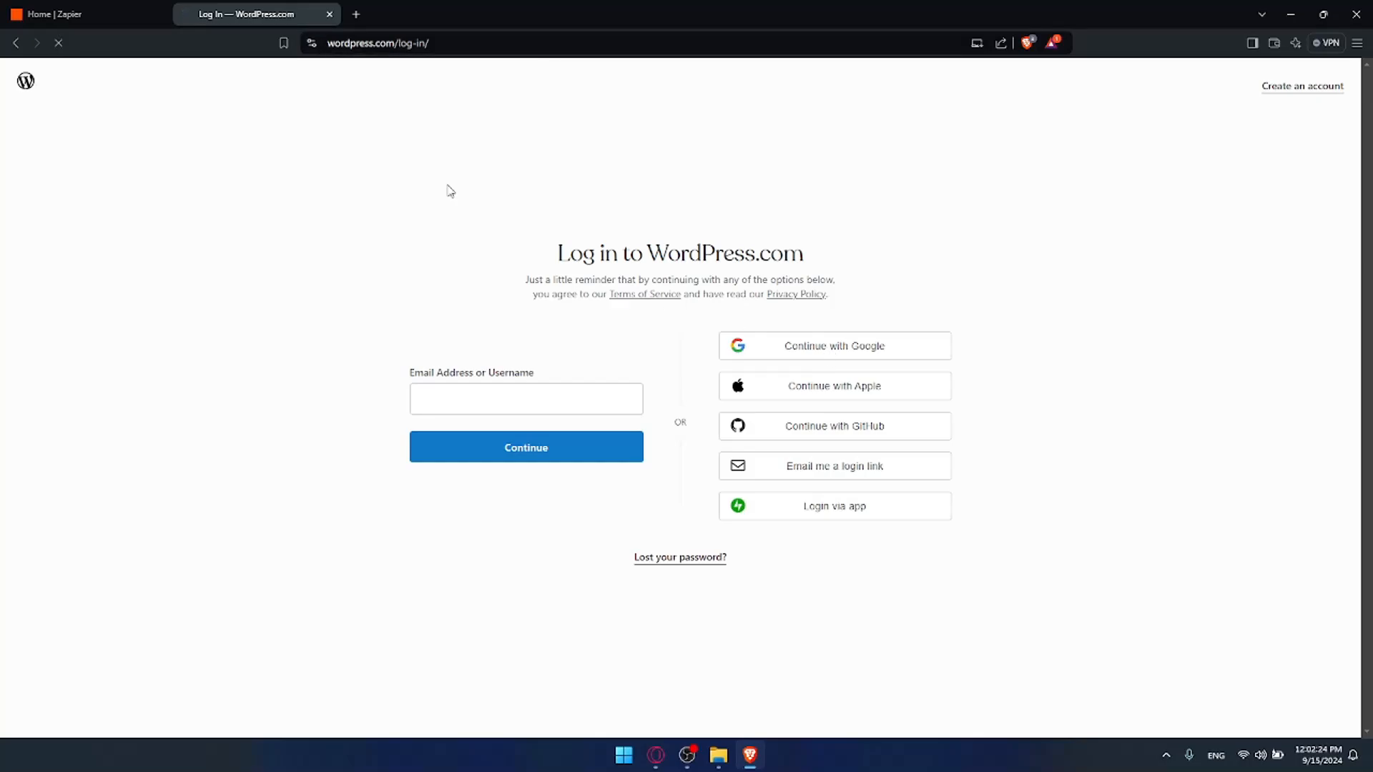
- Sign in to WordPress.com with the existing Google account and approve sharing its profile data
left_click(831, 350)
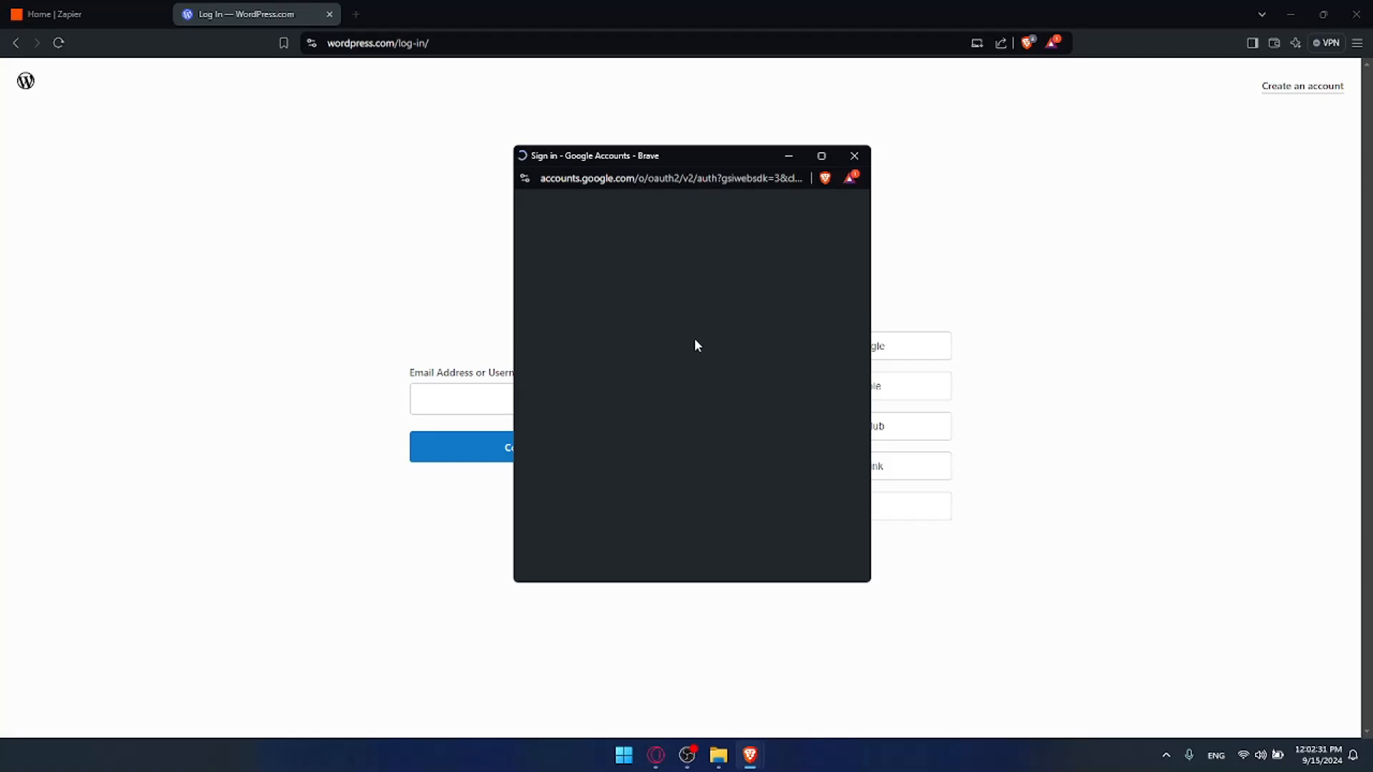
left_click(687, 366)
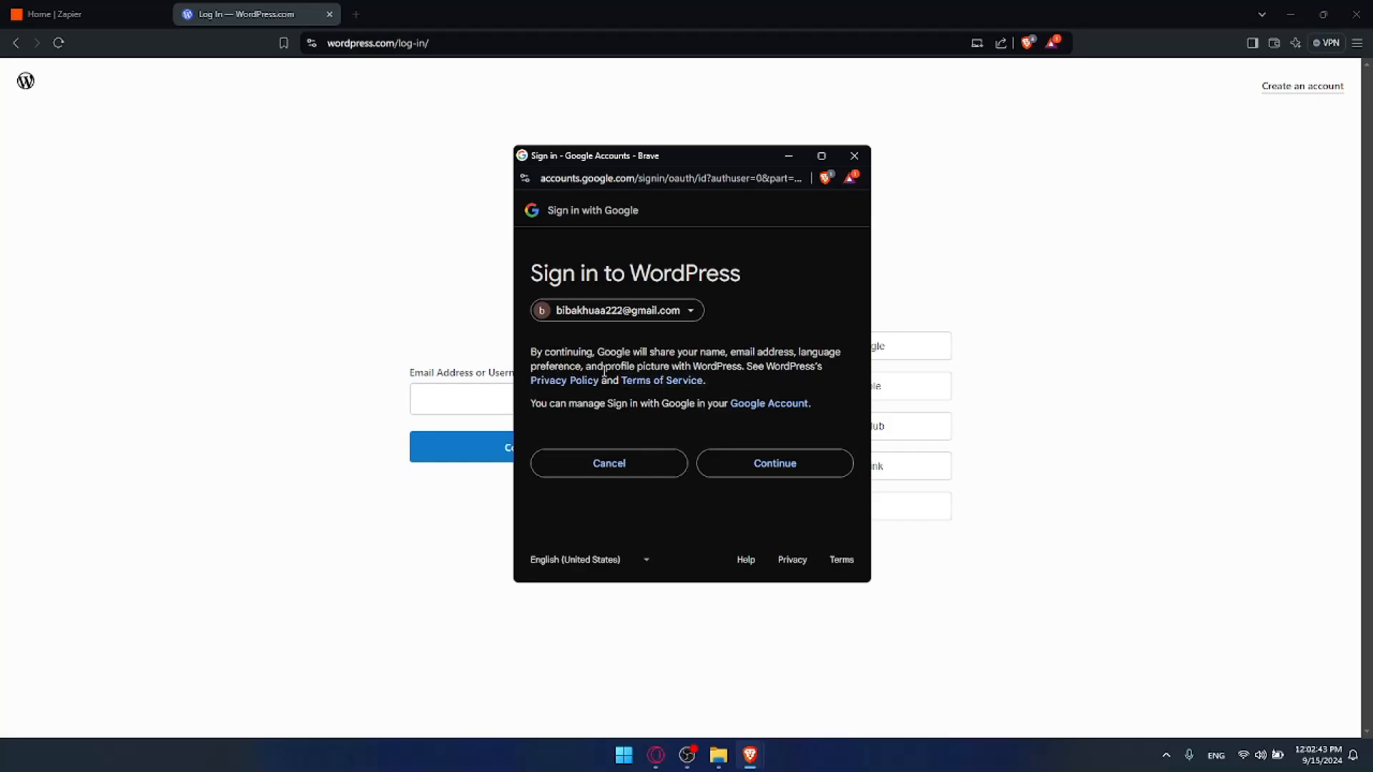
left_click(740, 458)
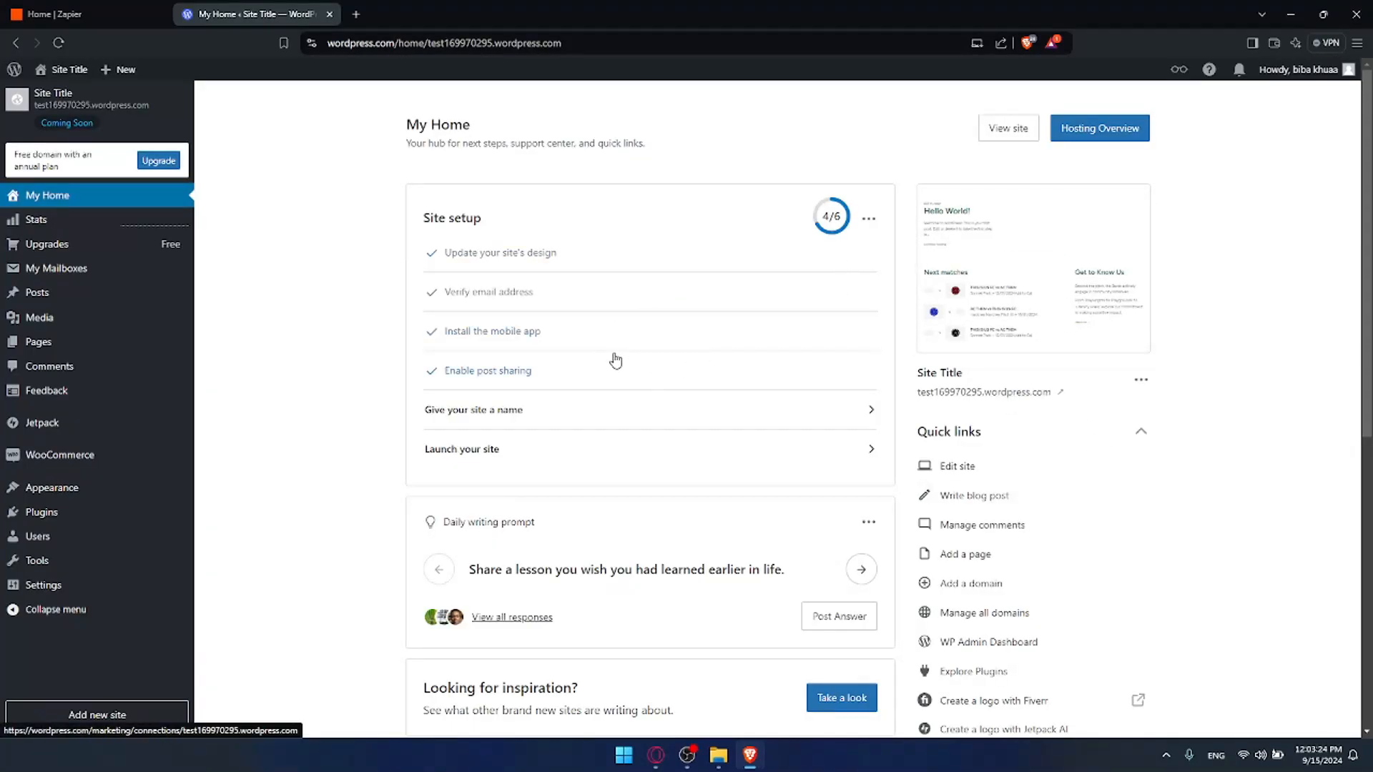
- Switch to the Zapier page, open the list of app connections and search it for wordpress
left_click_drag(54, 7, 227, 6)
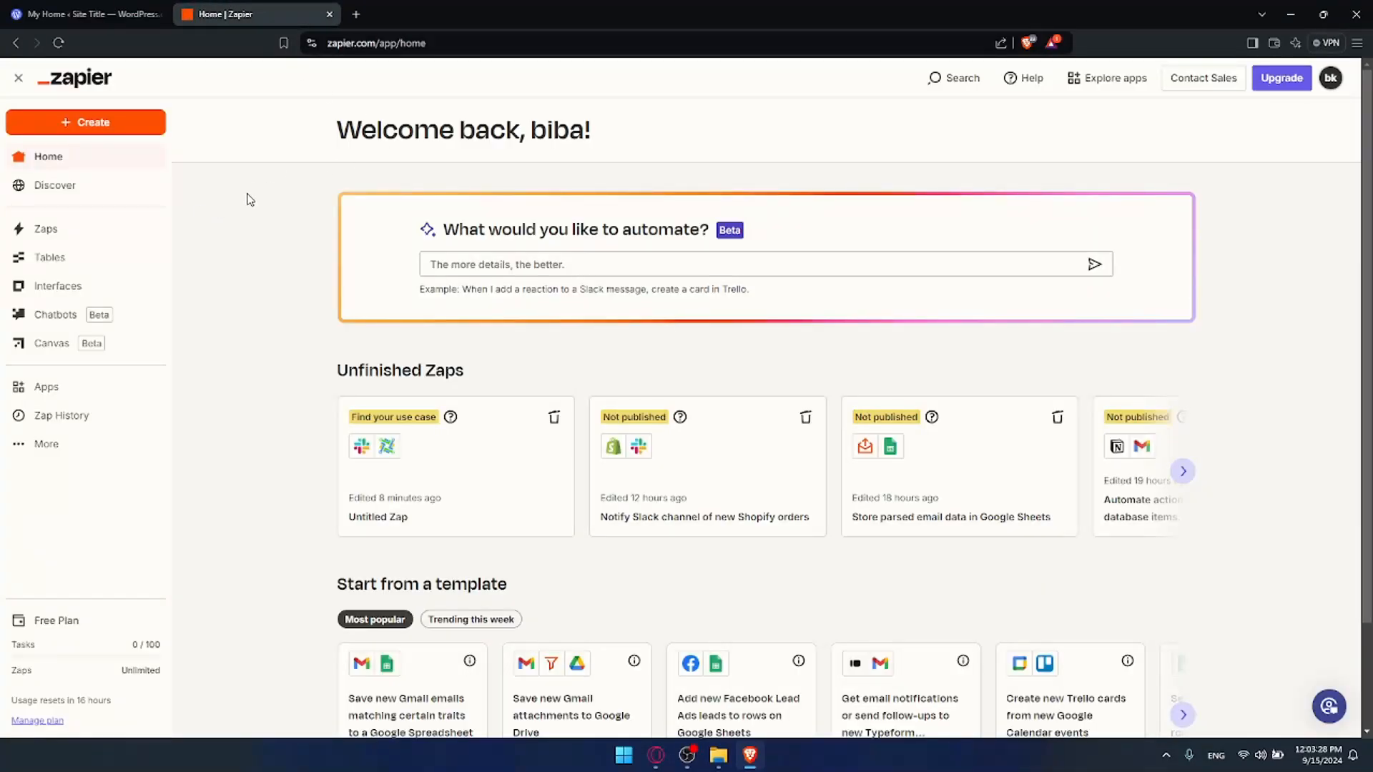
left_click(72, 393)
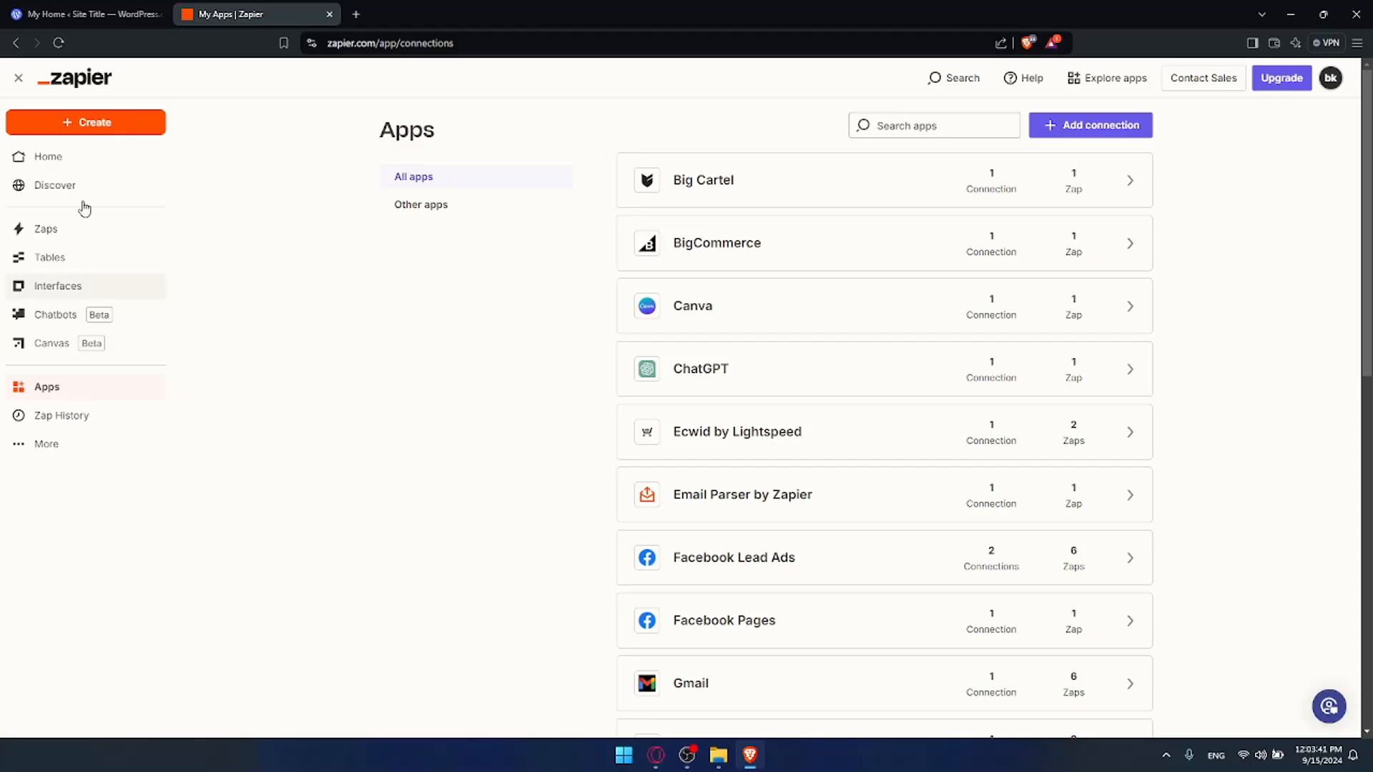
left_click(902, 125)
type("wordpress")
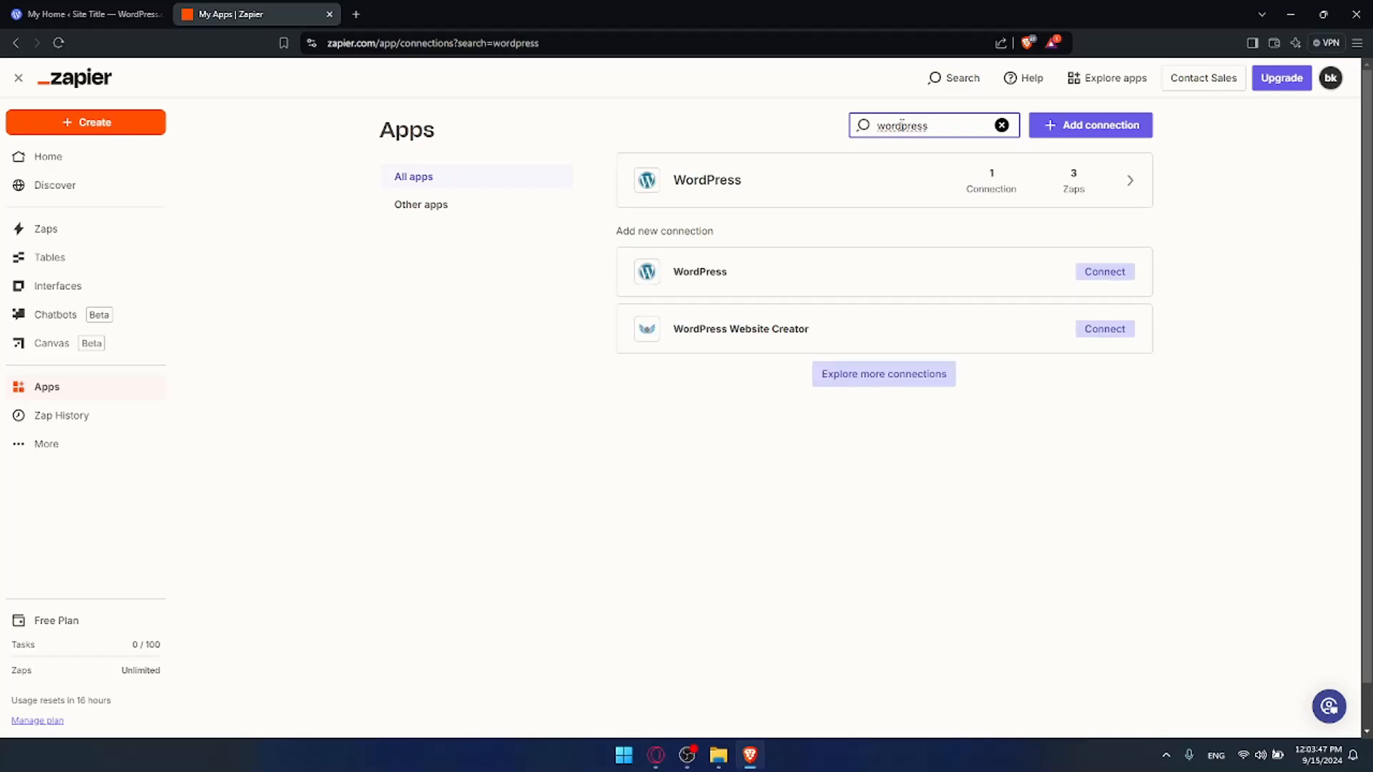
- Start a new WordPress connection, examine the plugin, base URL, username and password requirements, and cancel the request
left_click(1127, 265)
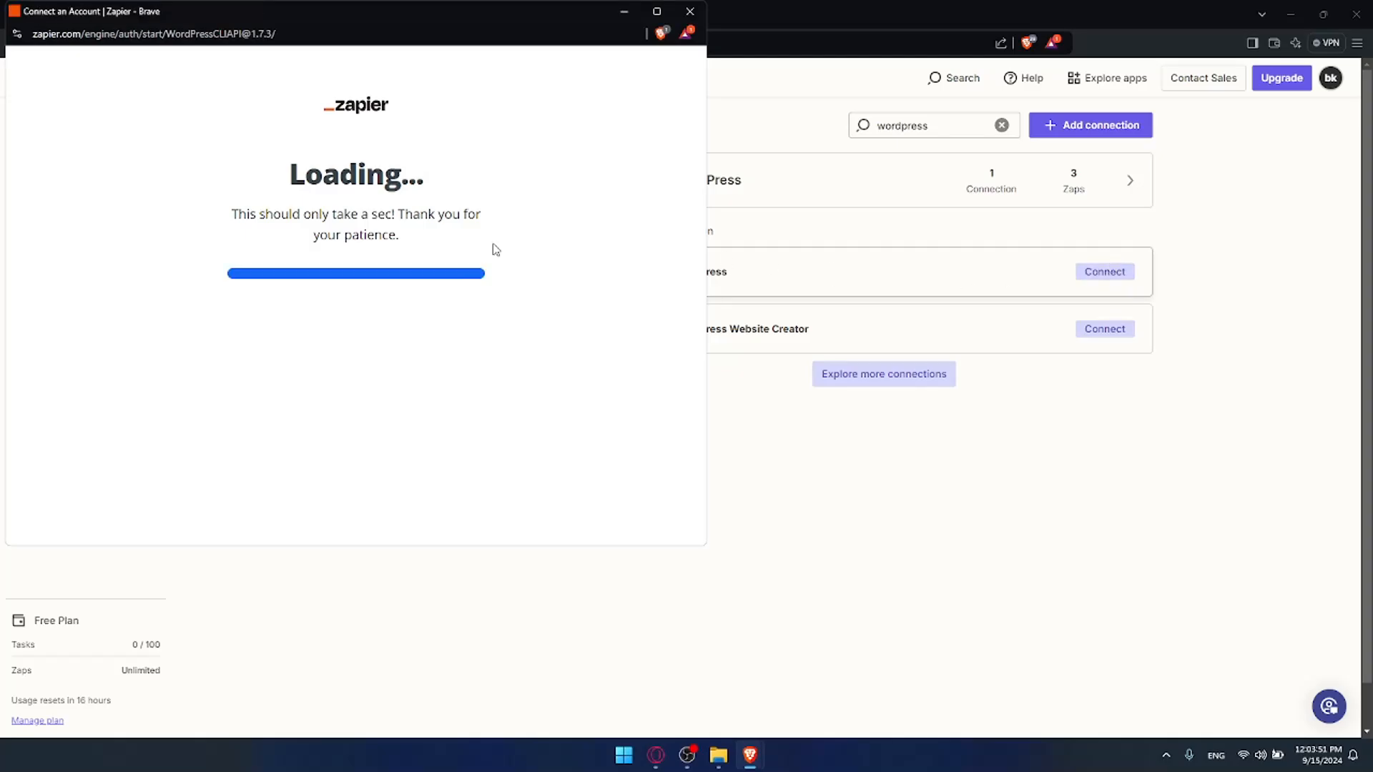
scroll(307, 258, "down", 1)
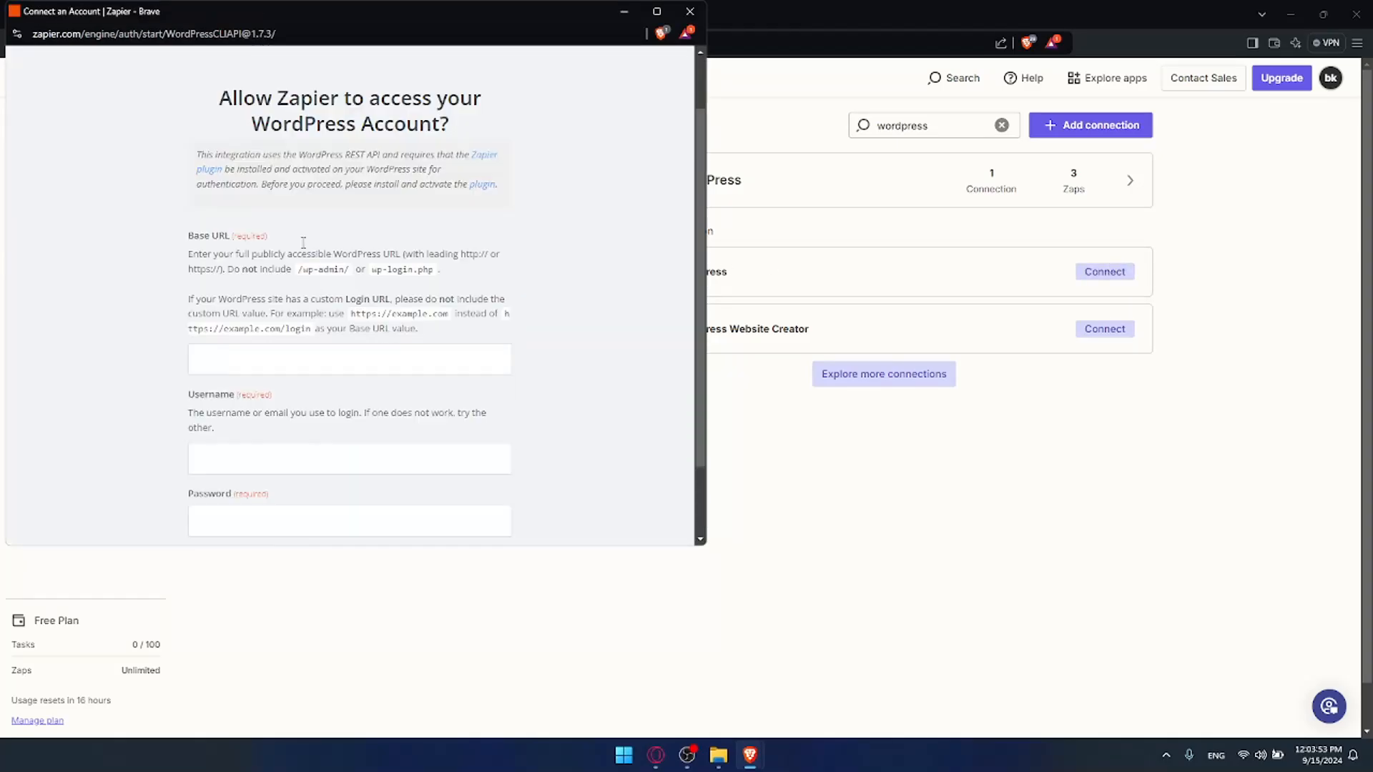
scroll(301, 239, "down", 1)
scroll(302, 236, "up", 1)
scroll(272, 236, "down", 1)
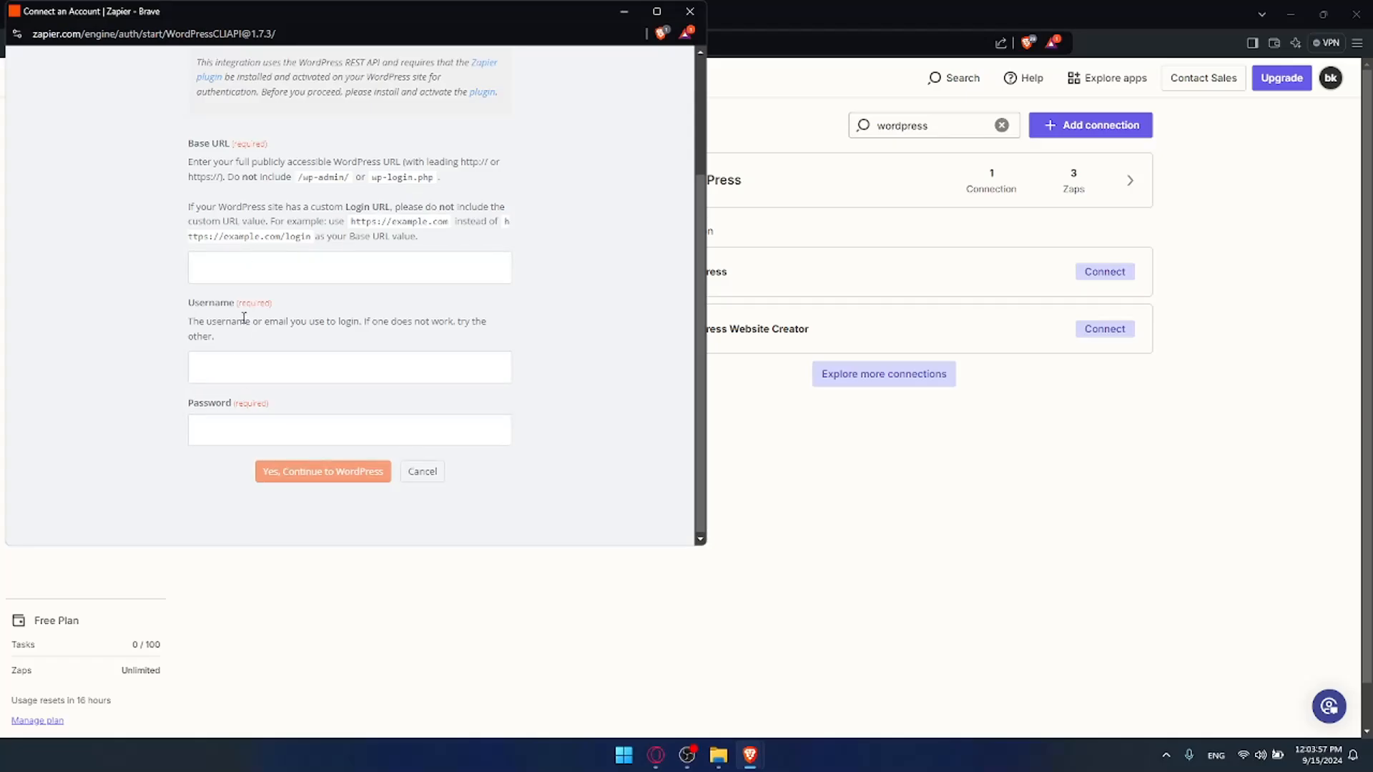
scroll(244, 318, "up", 2)
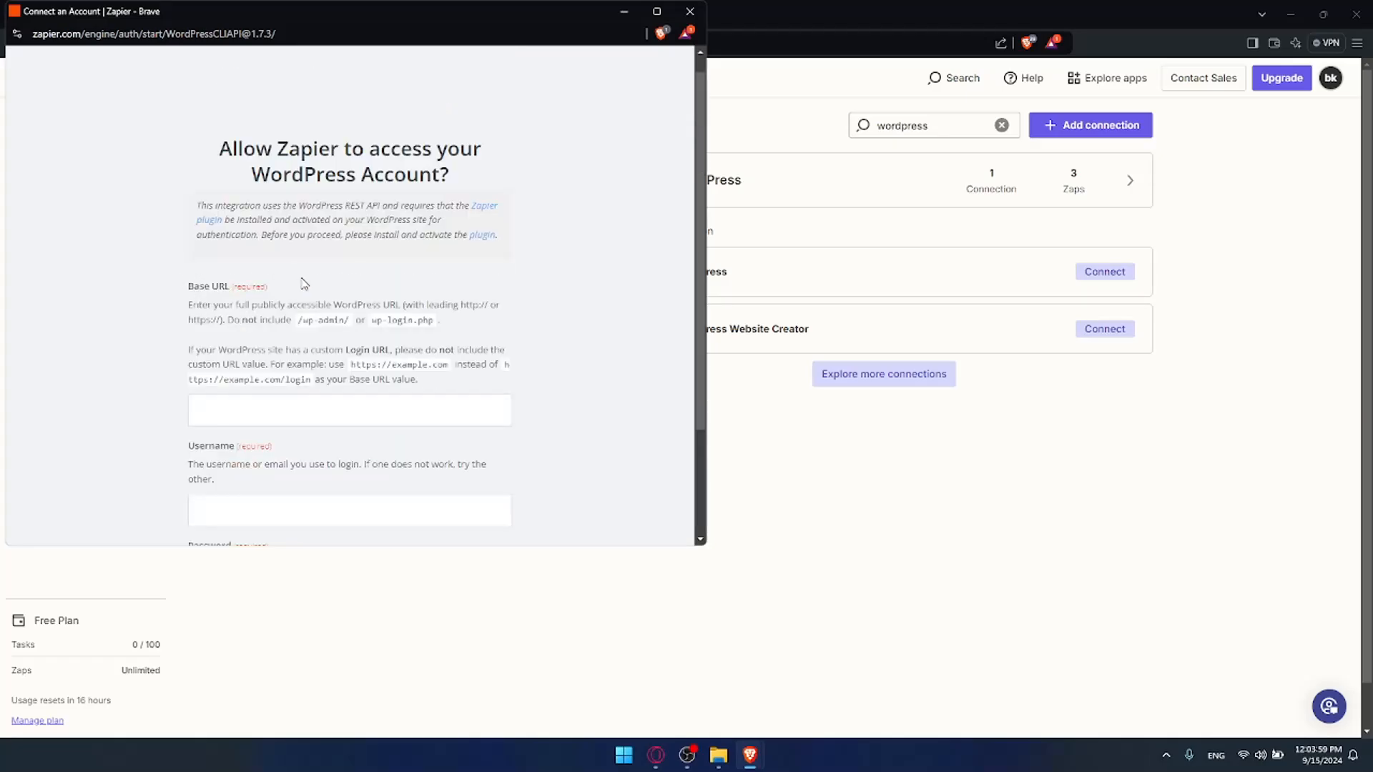
scroll(300, 282, "down", 2)
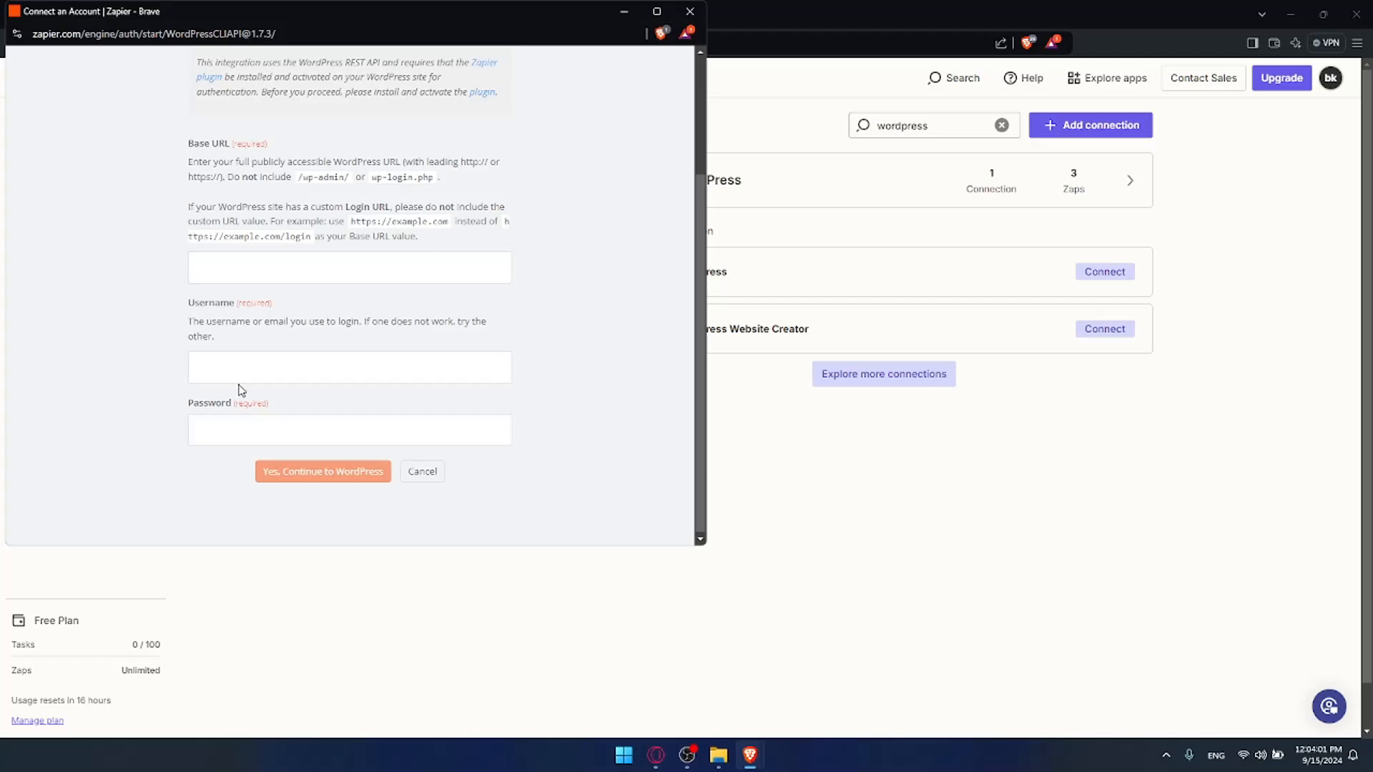
scroll(324, 249, "up", 2)
left_click_drag(188, 307, 433, 381)
left_click(419, 352)
scroll(419, 352, "down", 2)
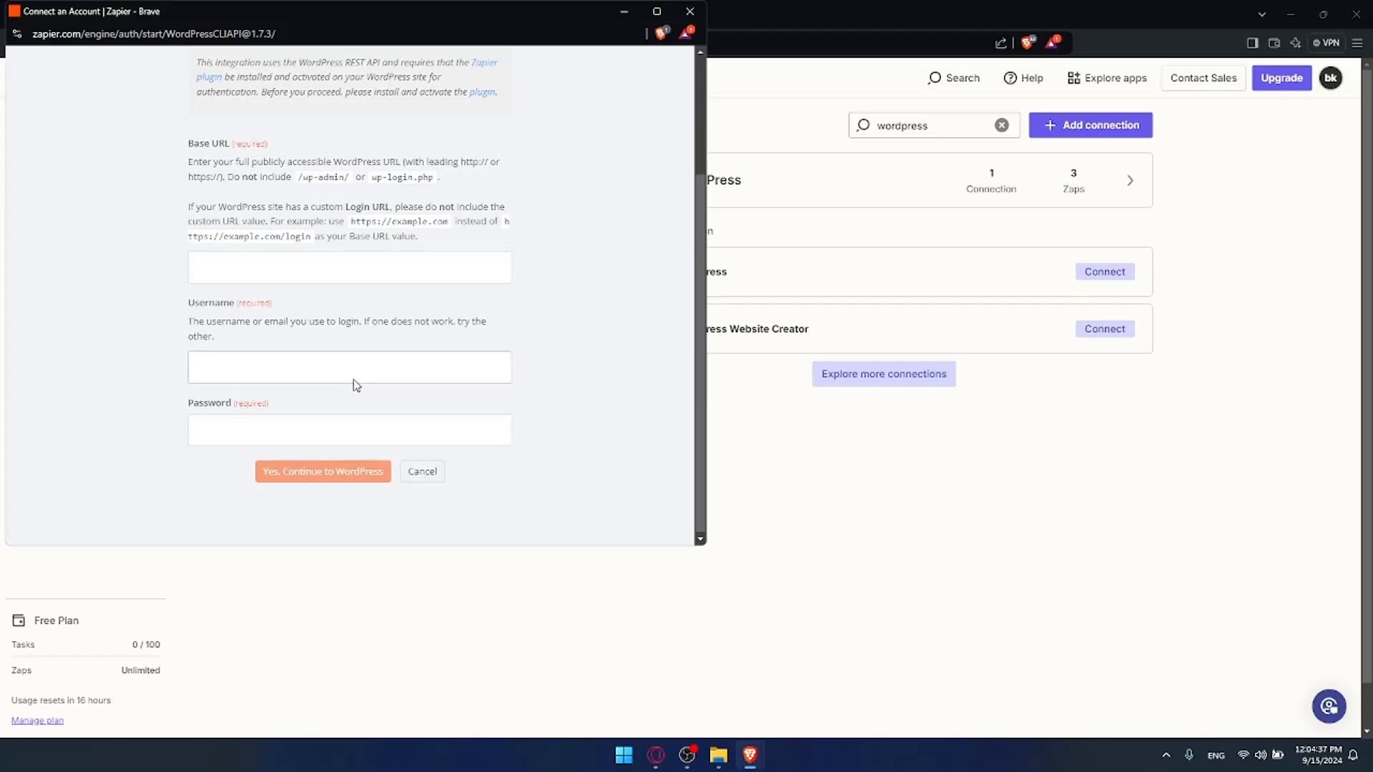
left_click(422, 472)
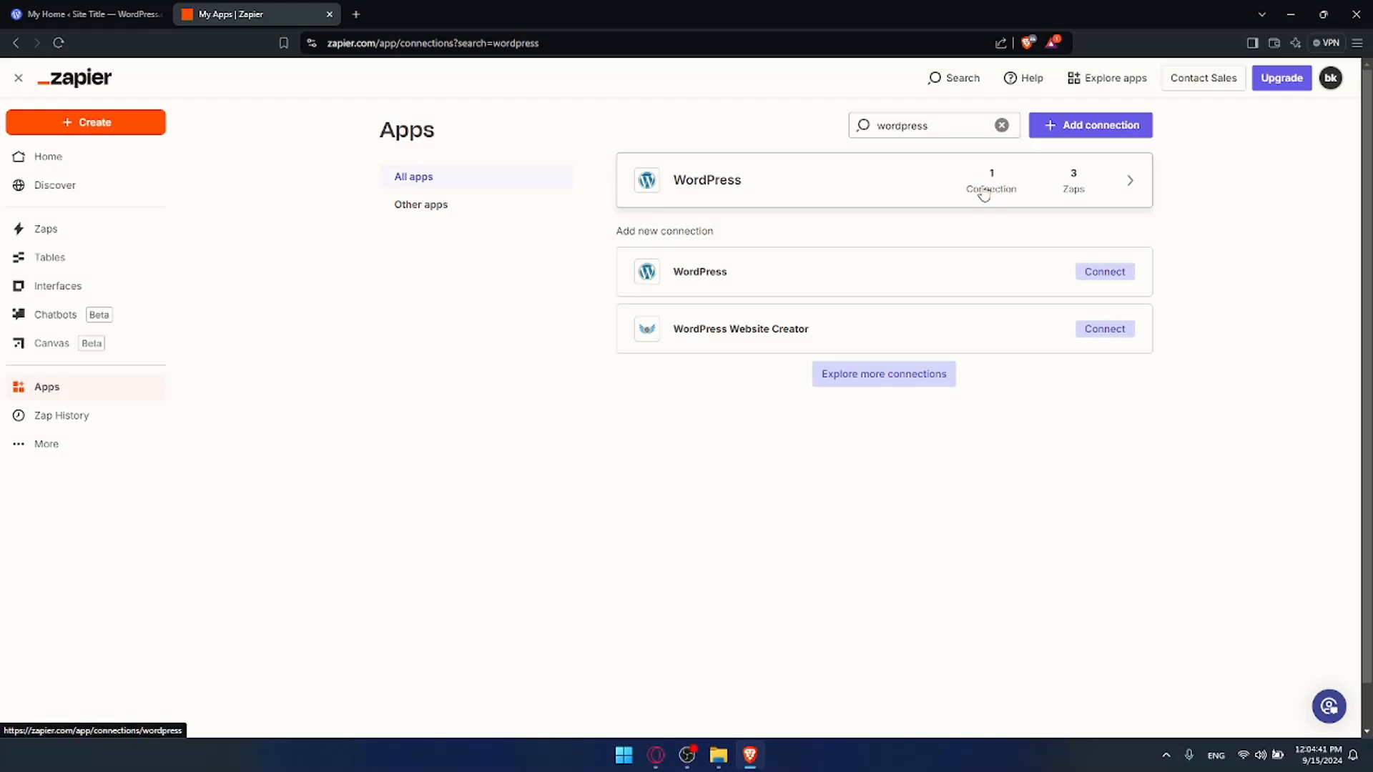
- View the existing WordPress connection and create a new blank Zap
left_click(823, 204)
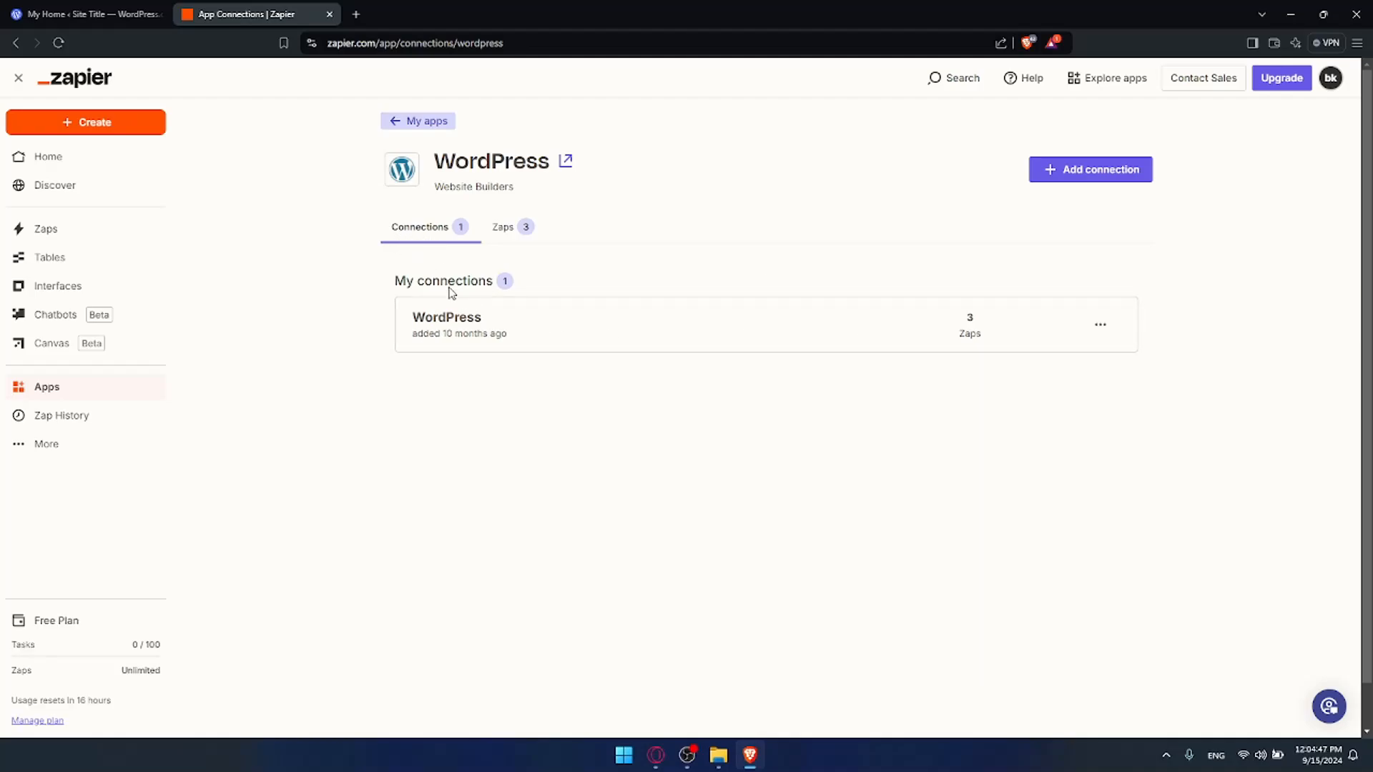
left_click(70, 124)
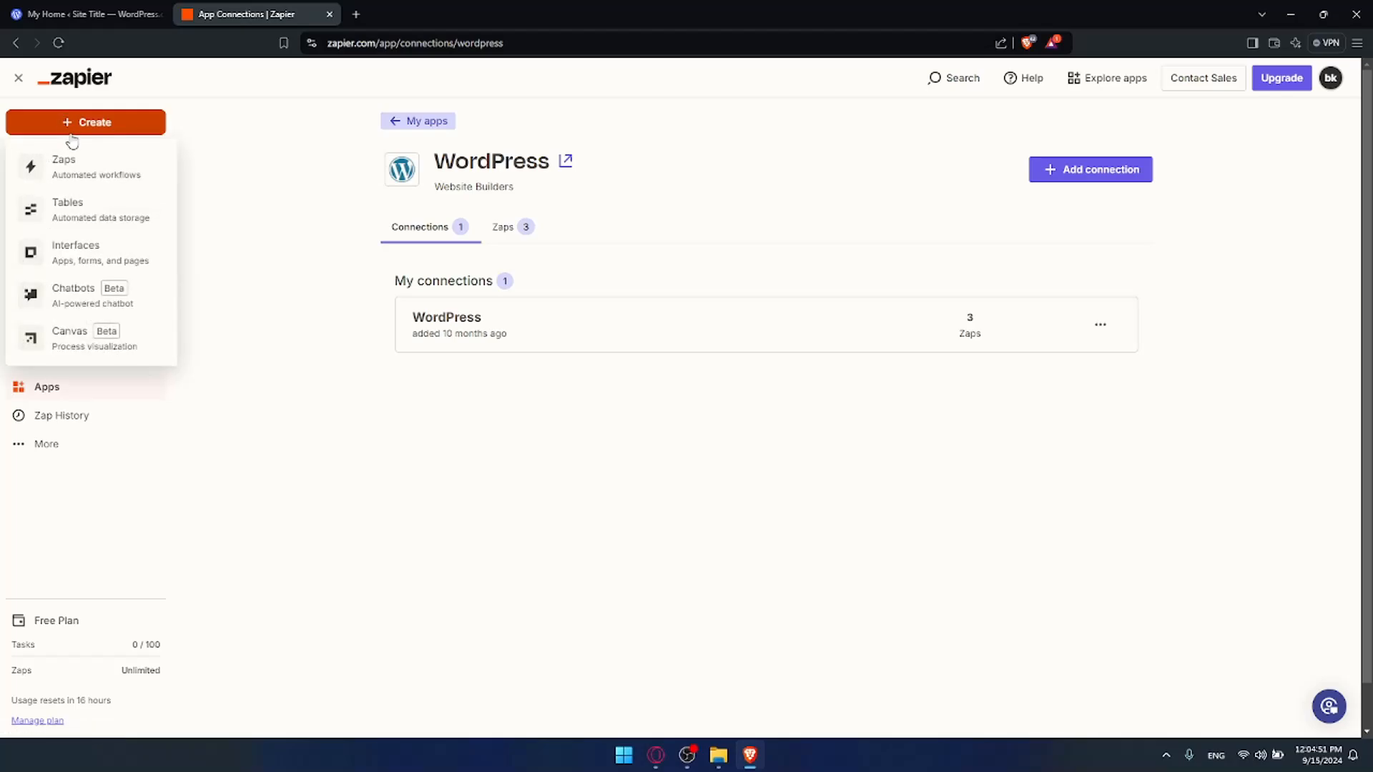
left_click(79, 170)
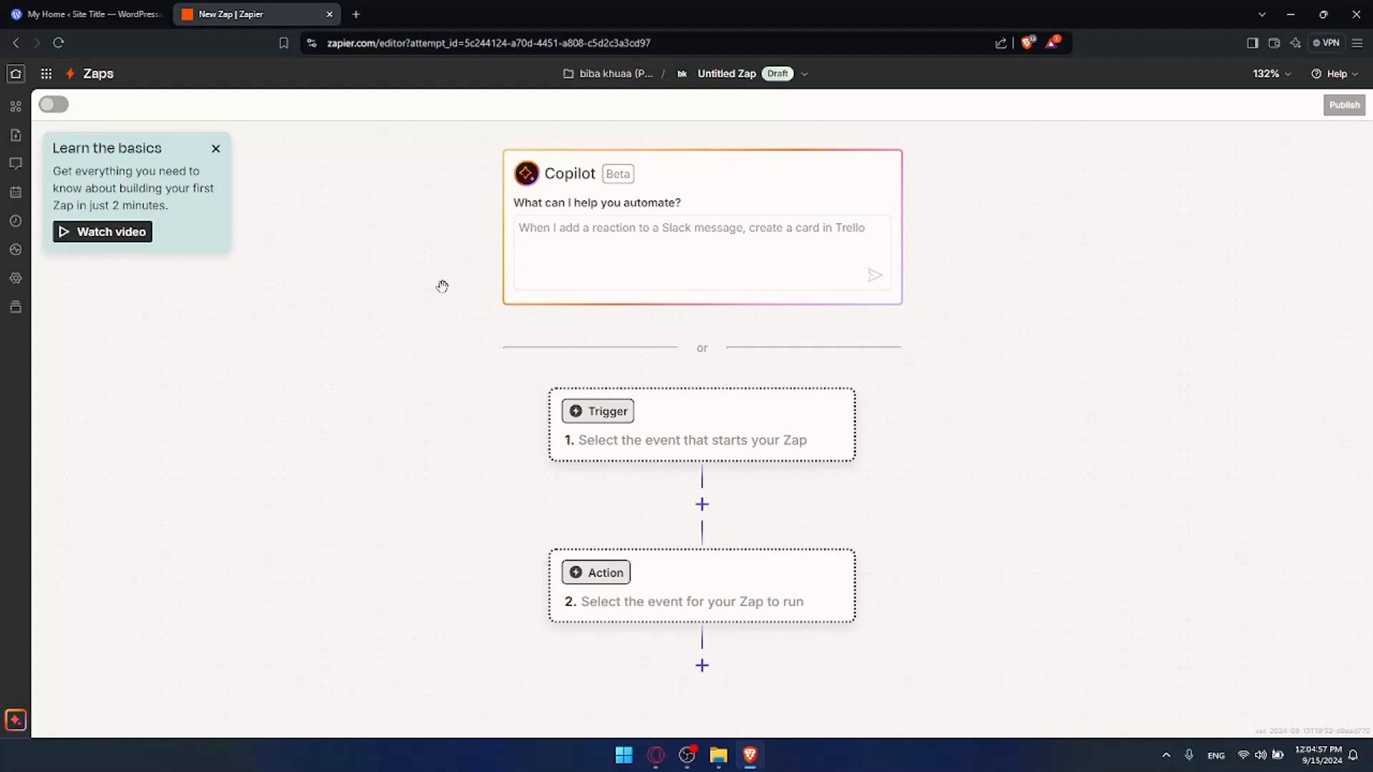
- Ask Copilot in the new Zap to "integrate wordpress with zapier"
left_click(538, 268)
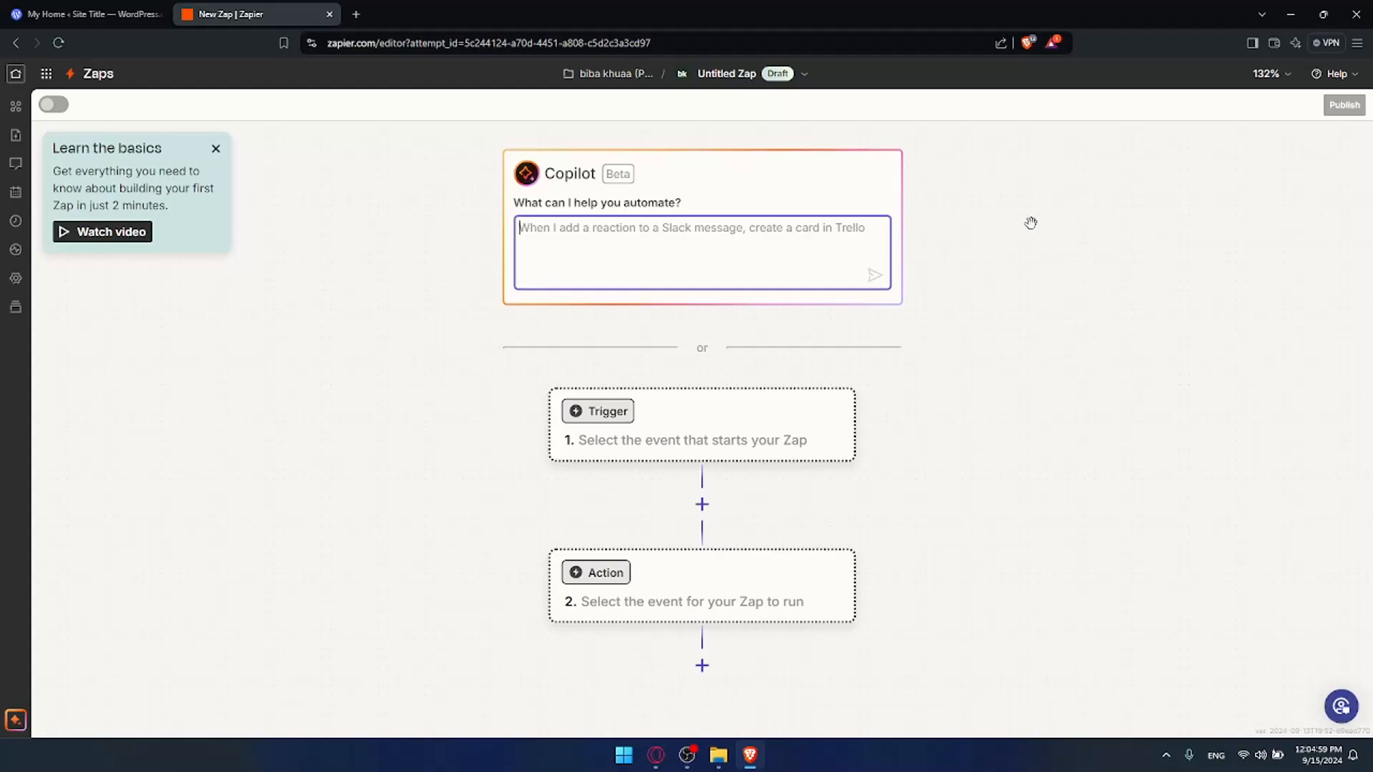
left_click(1030, 223)
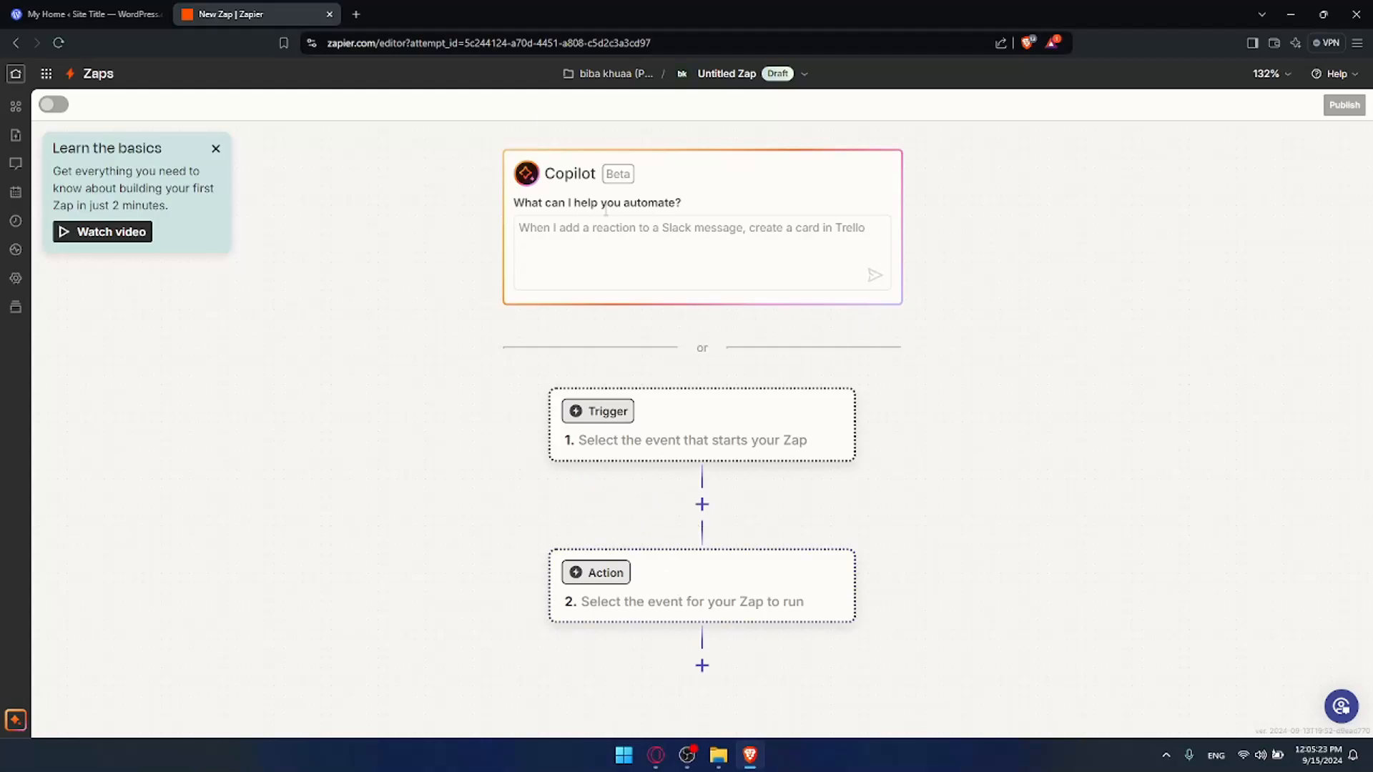
left_click(607, 236)
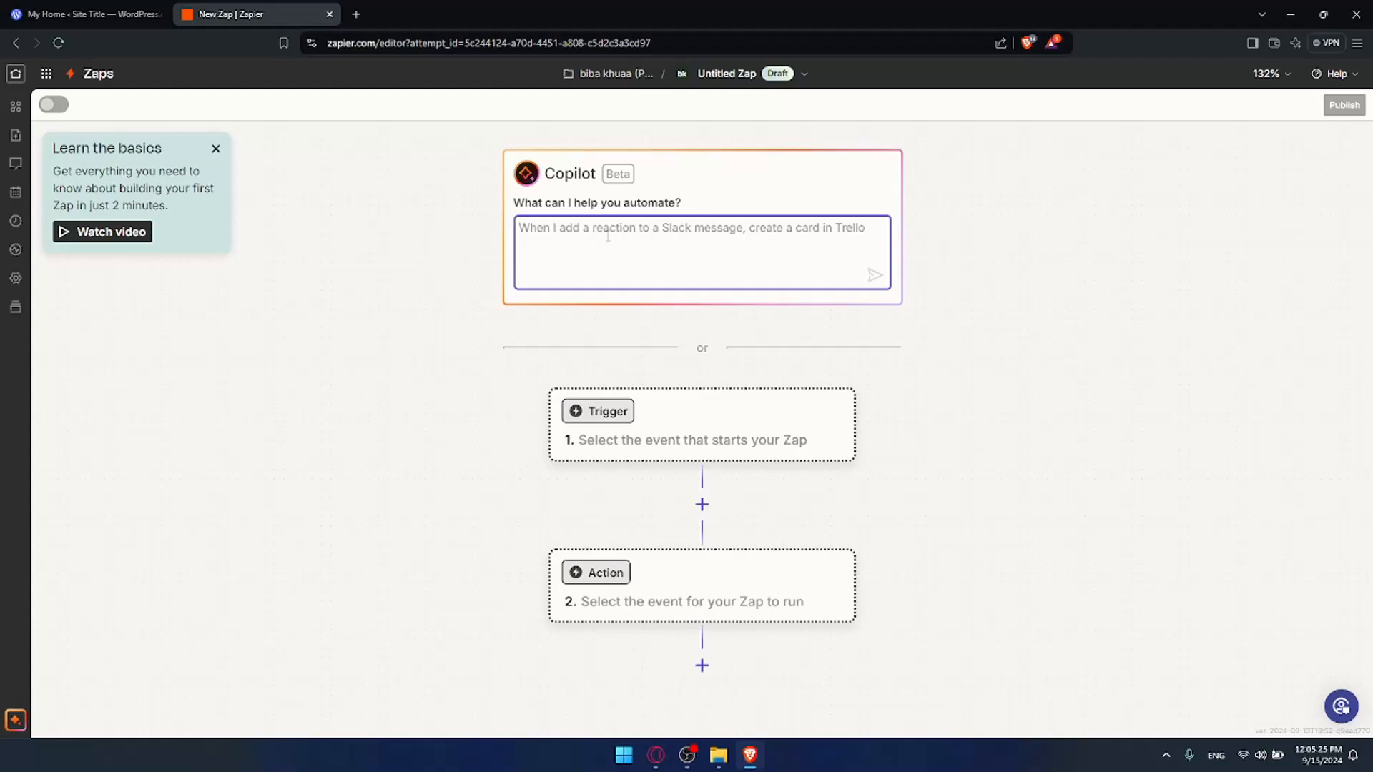
type("integrate")
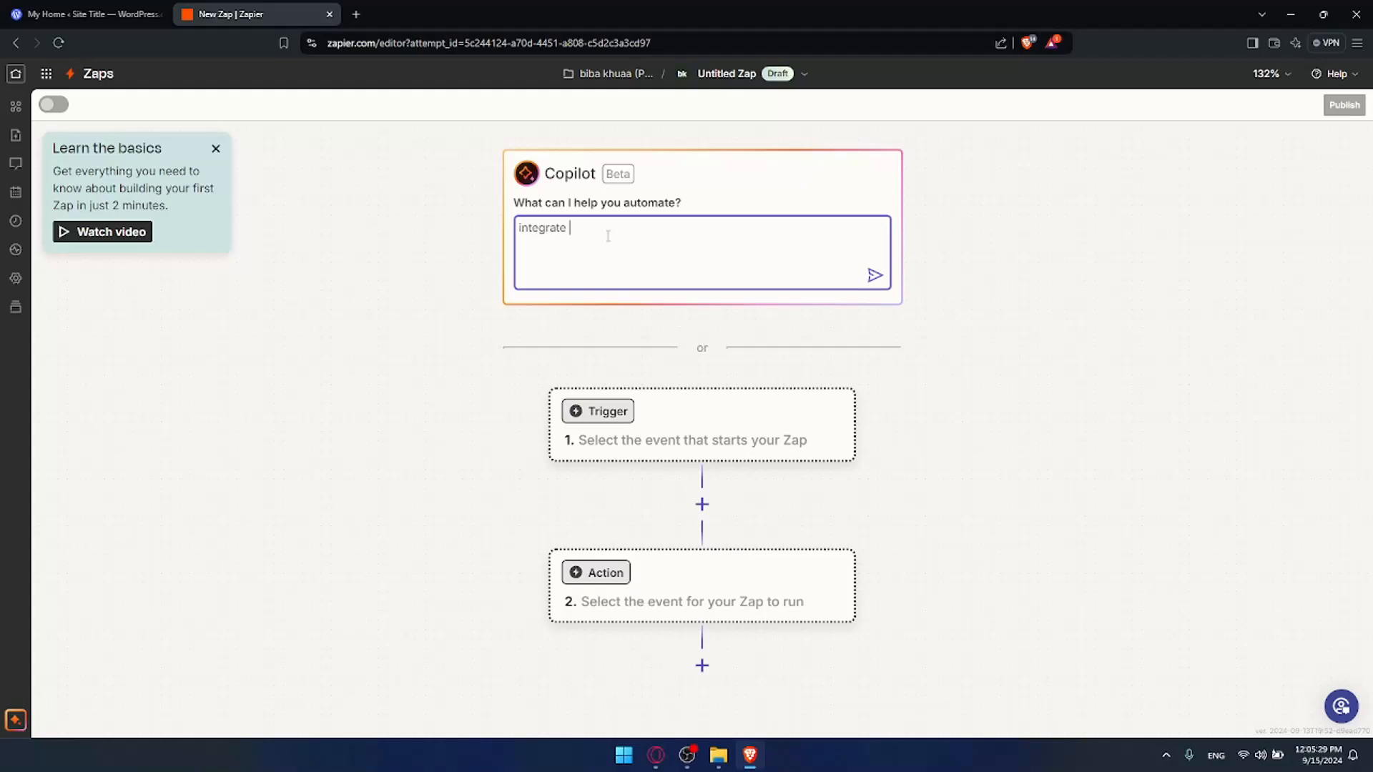
type(" wordpress with zapier")
key("Return")
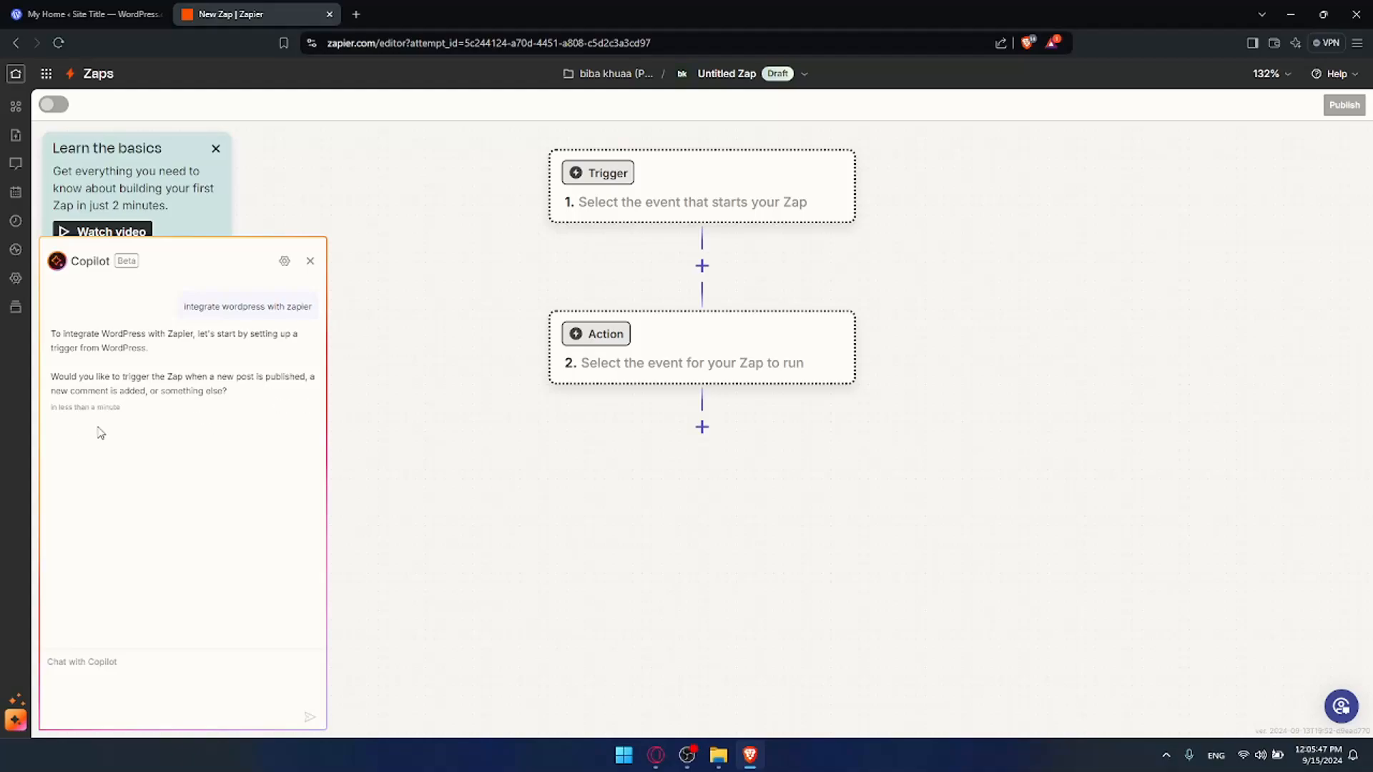
- Answer Copilot with "new comment" and add its suggested WordPress New Comment trigger to the Zap
left_click(198, 661)
type("new")
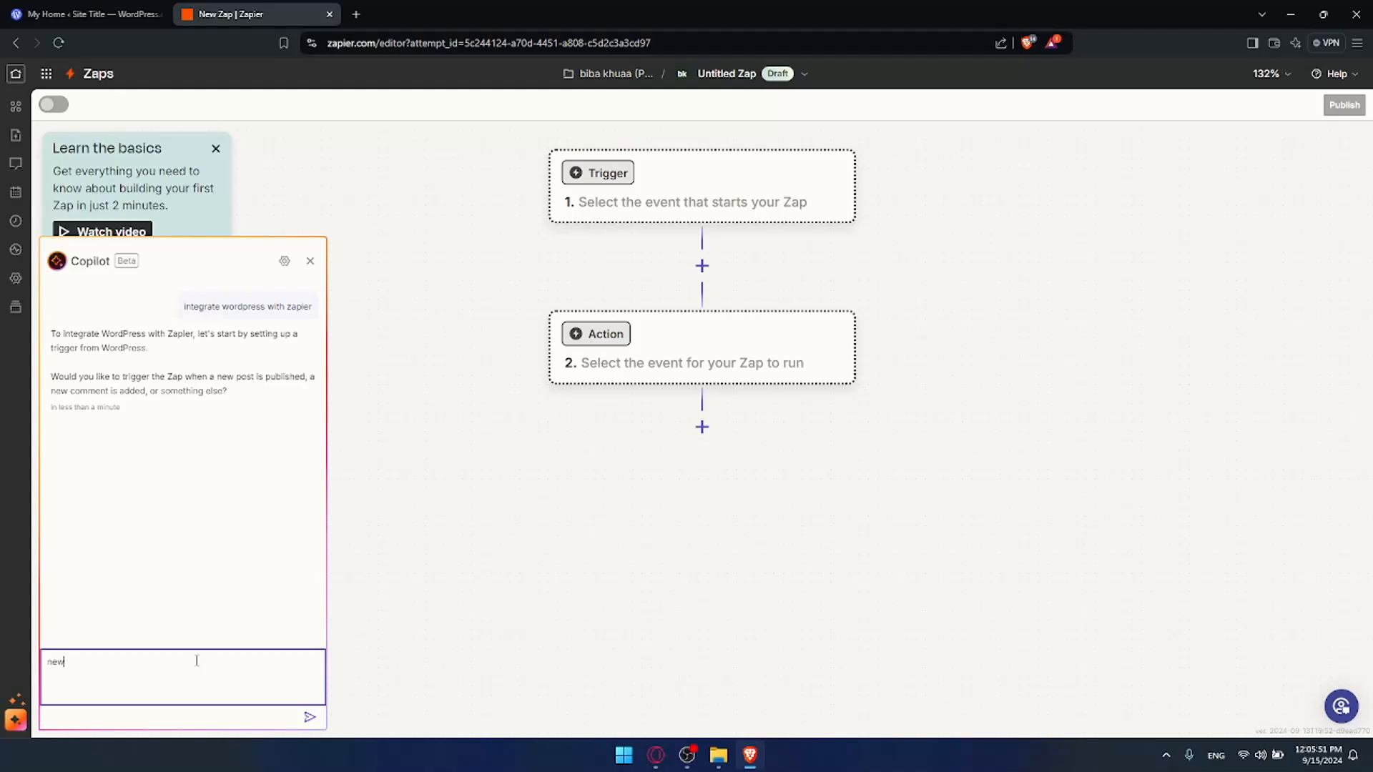
type(" comment")
key("Return")
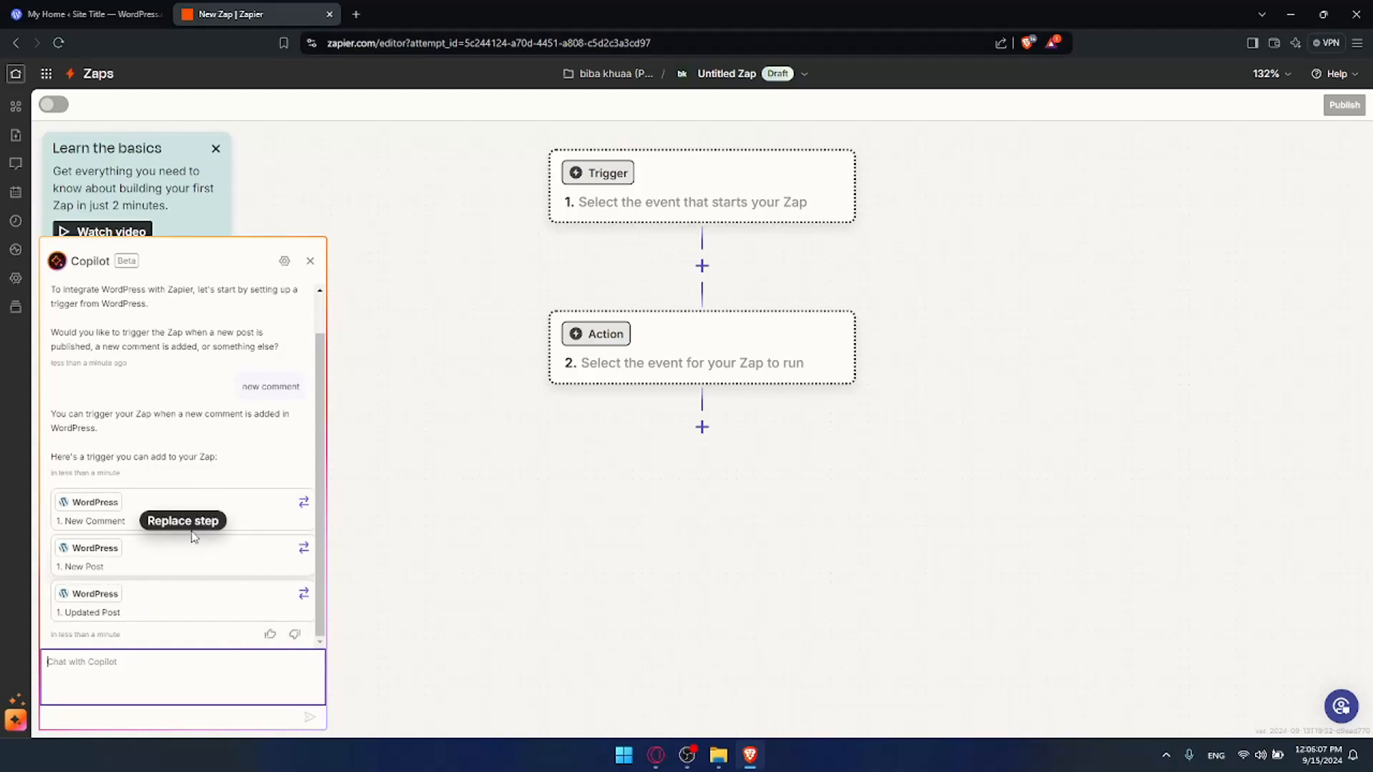
left_click(168, 509)
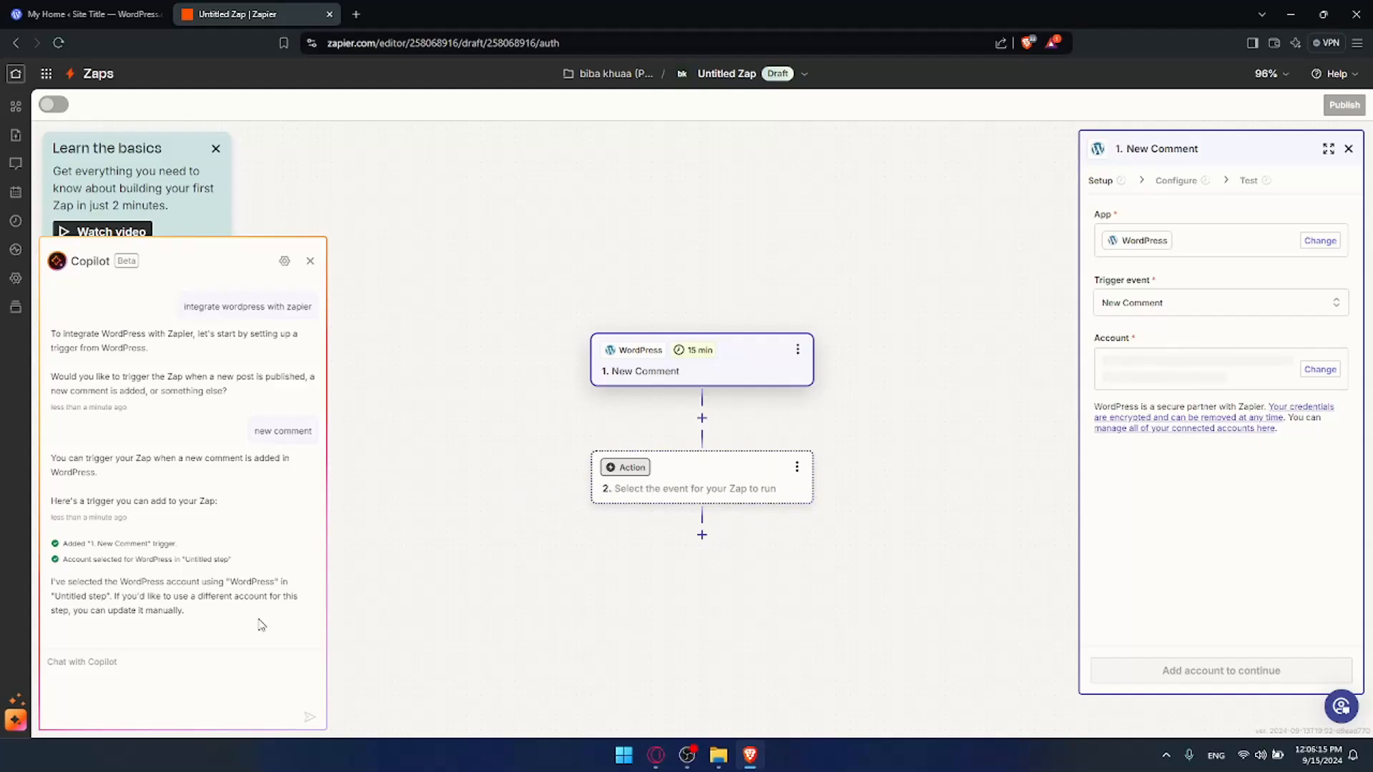
left_click(211, 658)
type("add an act")
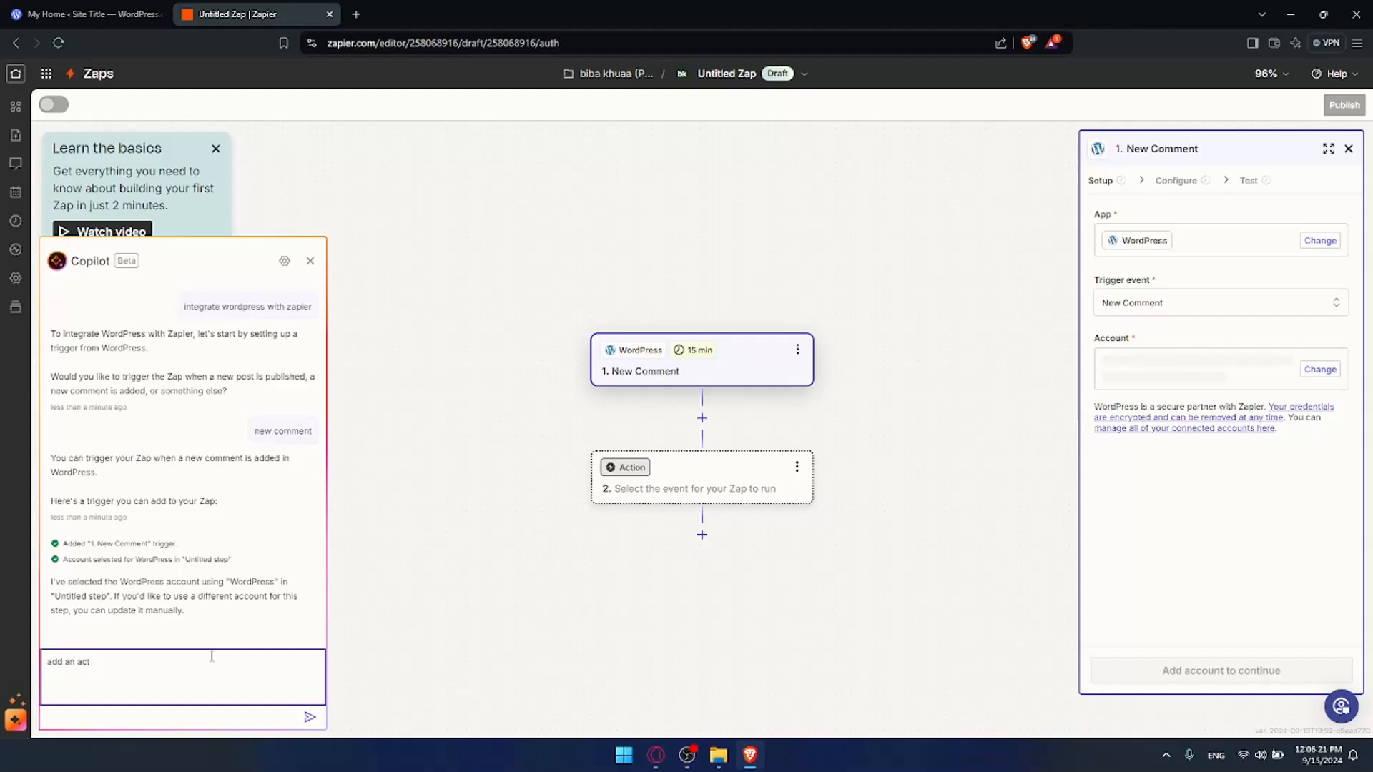
key("BackSpace")
key("BackSpace")
key("BackSpace")
key("BackSpace")
key("BackSpace")
key("BackSpace")
key("BackSpace")
key("BackSpace")
key("BackSpace")
- Search for "slack" as the app for the Zap's empty action step and select Slack
left_click(641, 477)
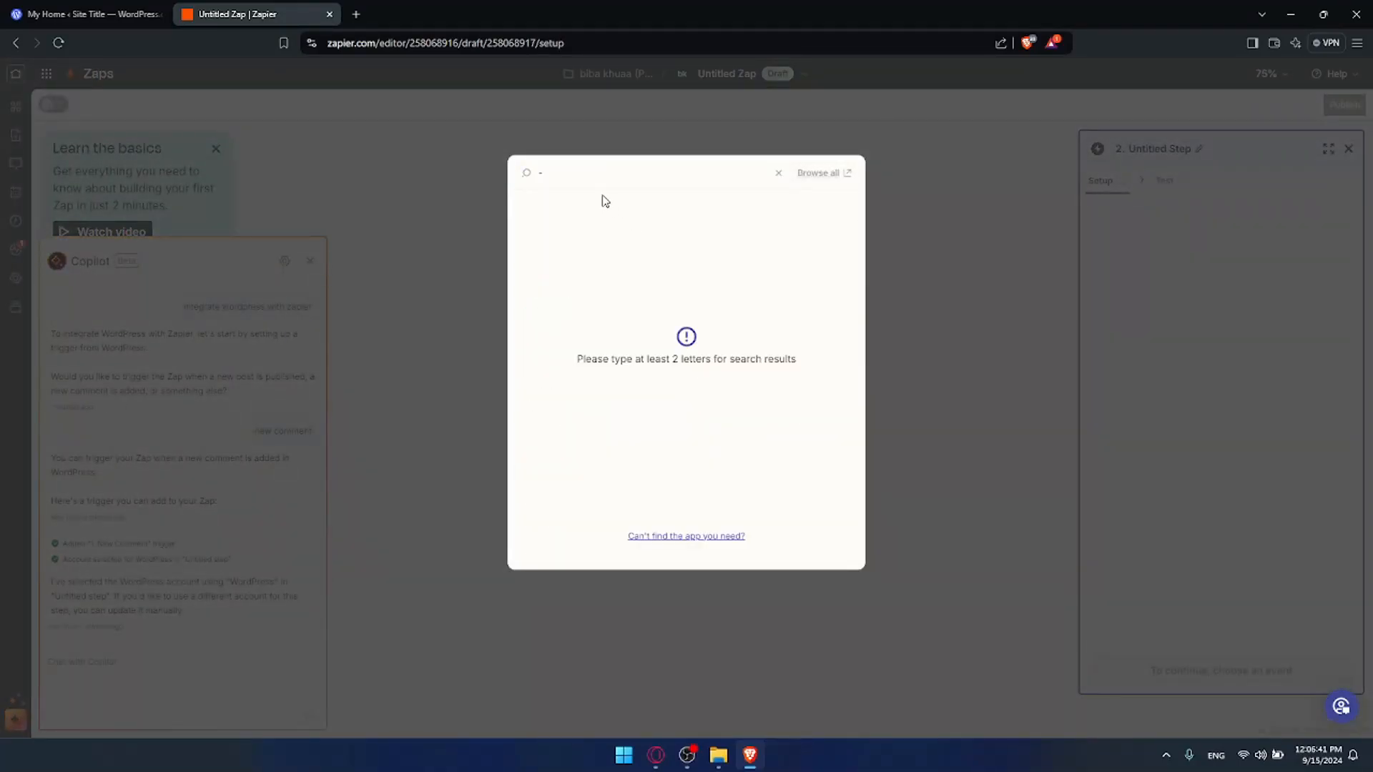
key("BackSpace")
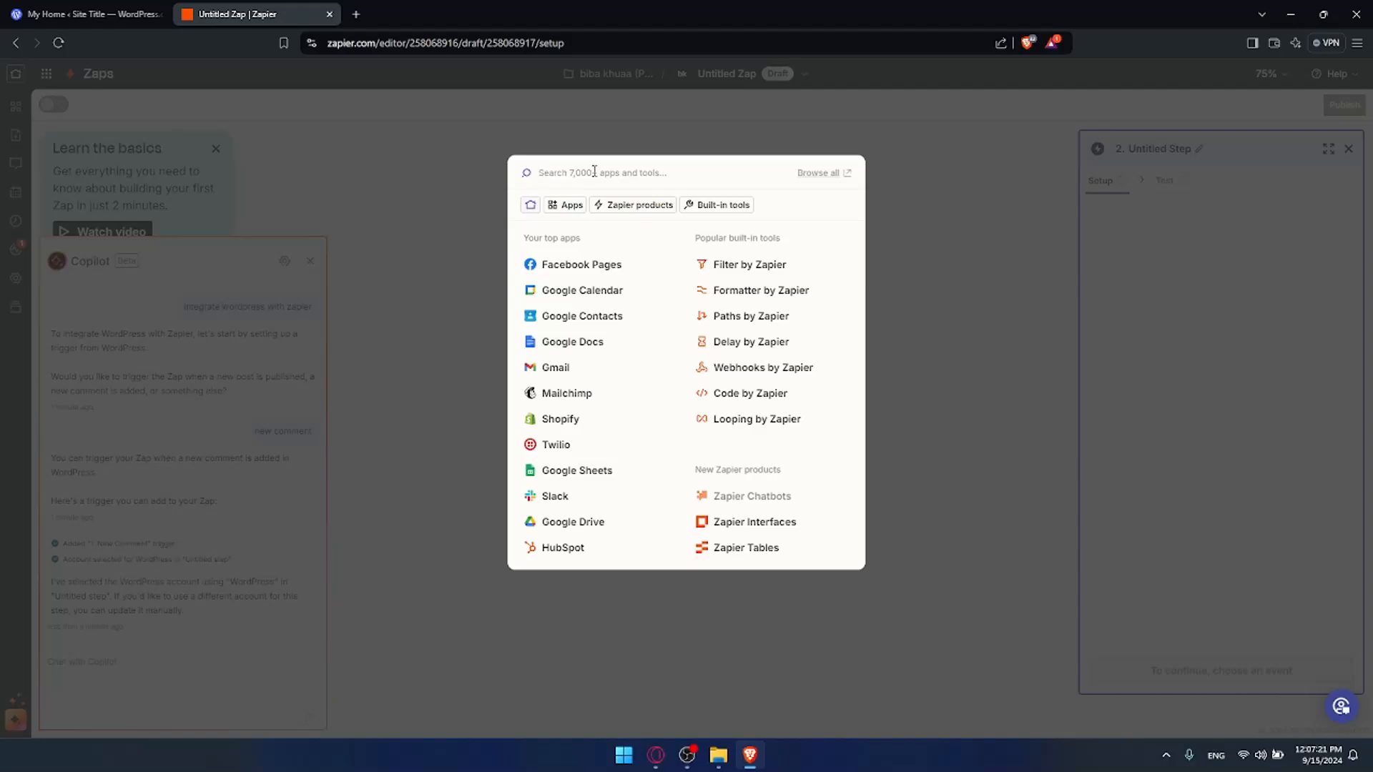
type("slack")
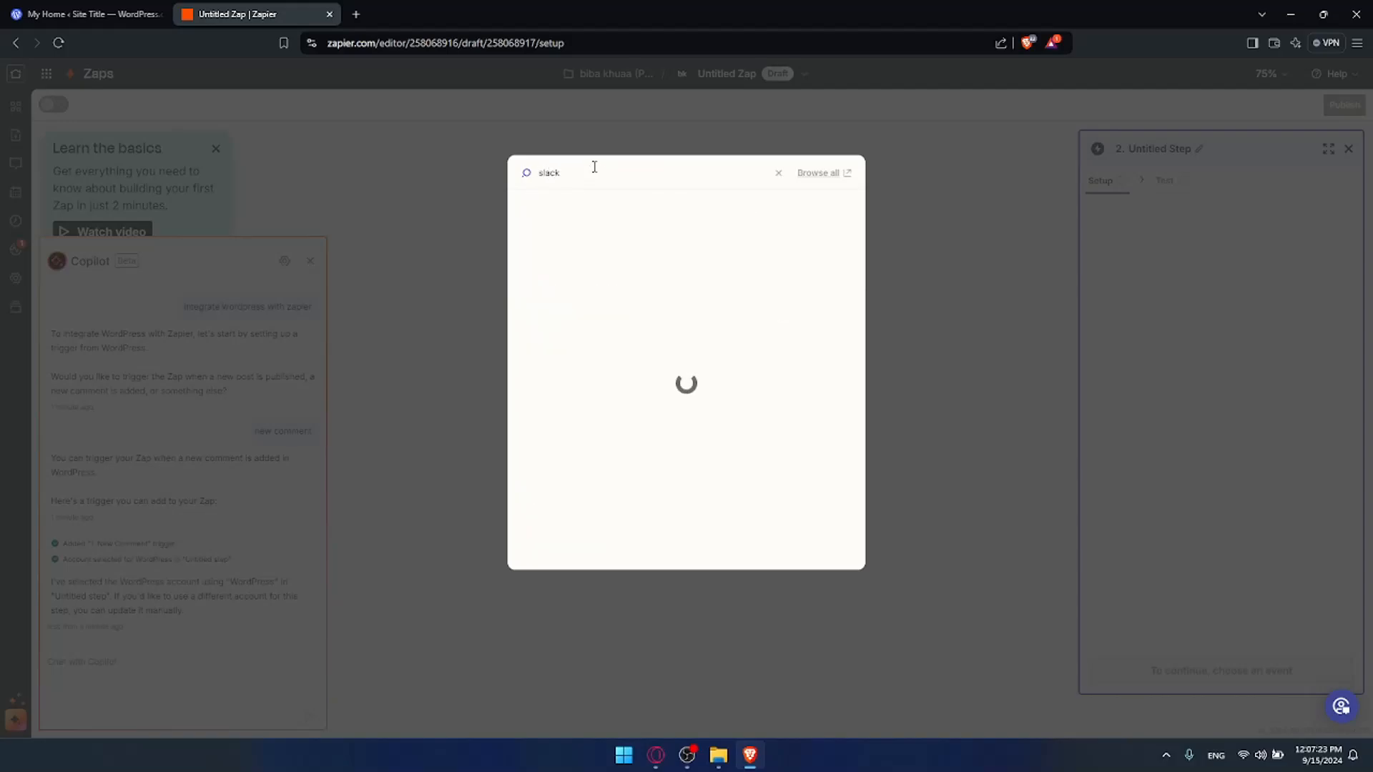
left_click(542, 208)
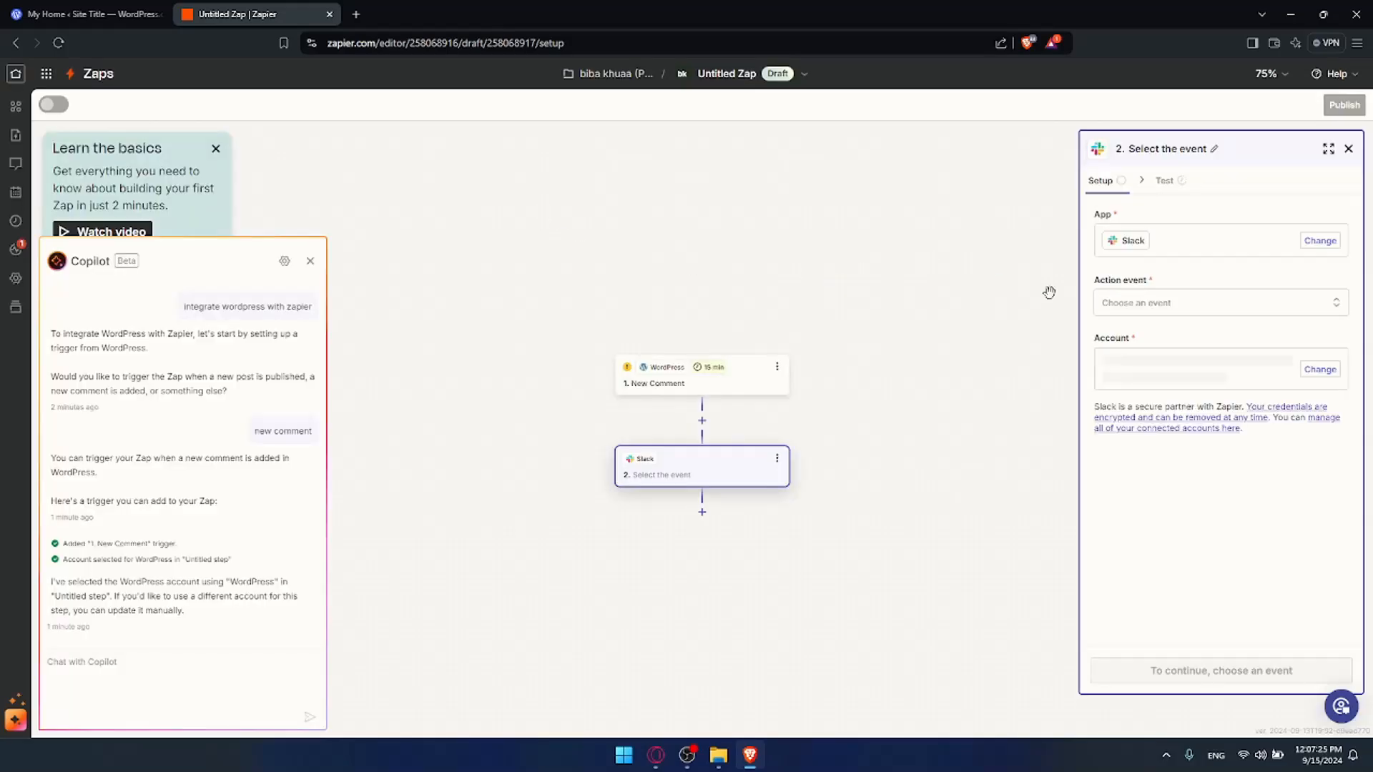
- Set the Slack action event to Send Channel Message and continue to its configuration
left_click(1117, 303)
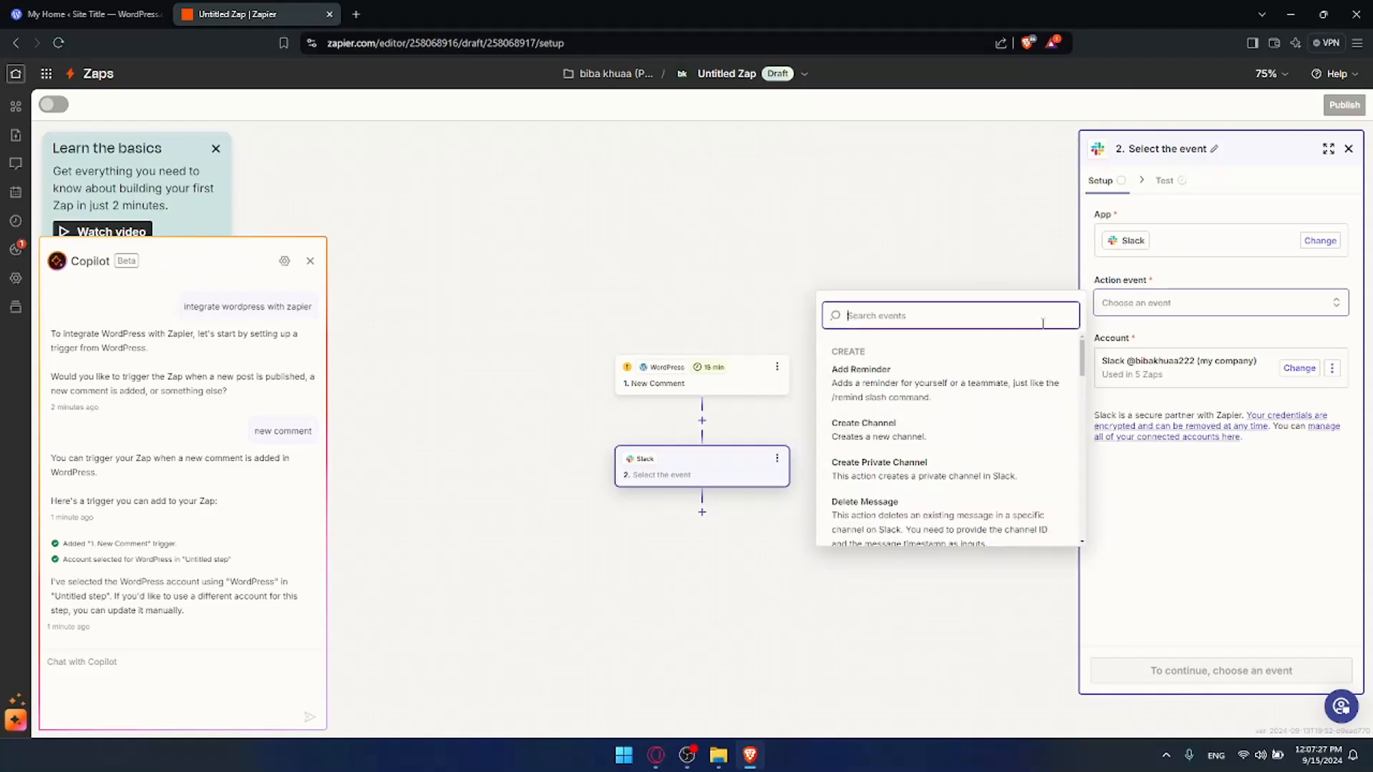
scroll(900, 452, "down", 2)
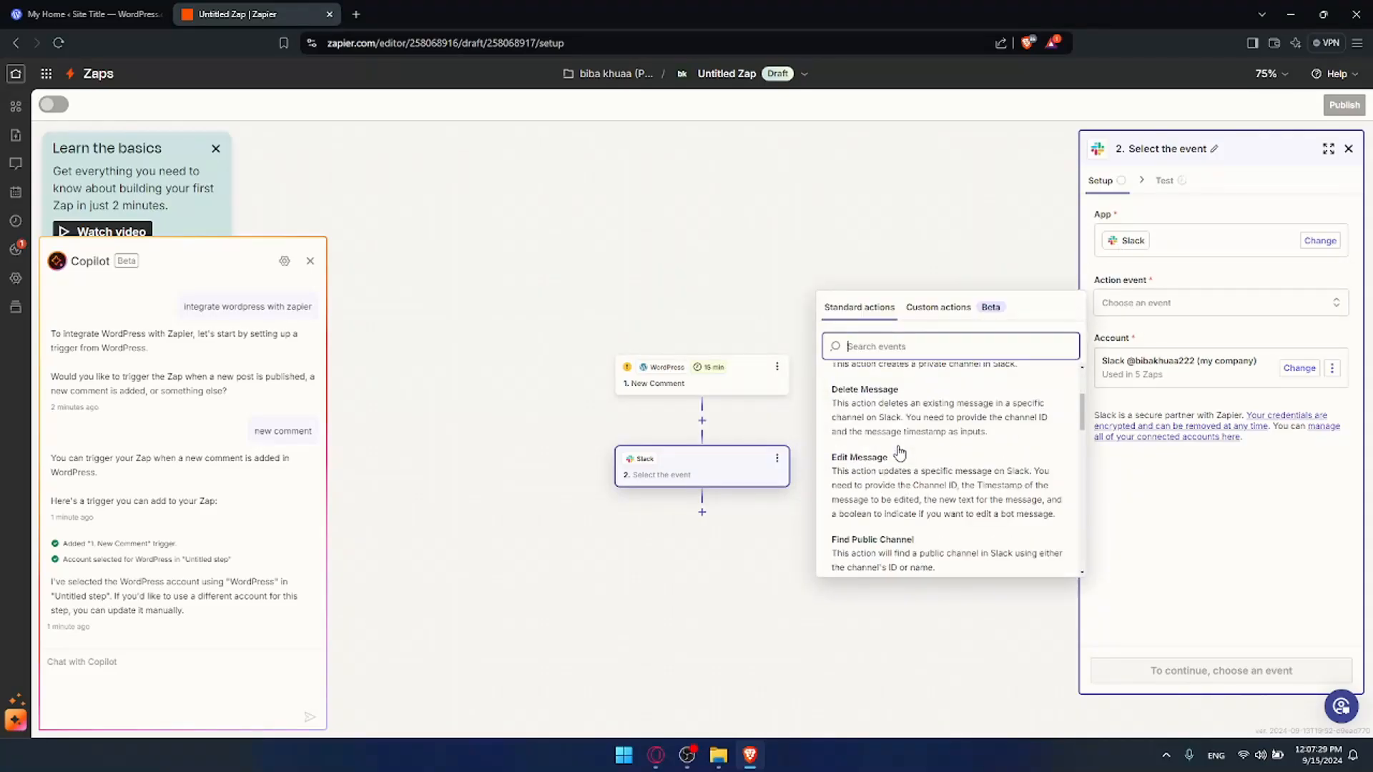
scroll(899, 452, "down", 7)
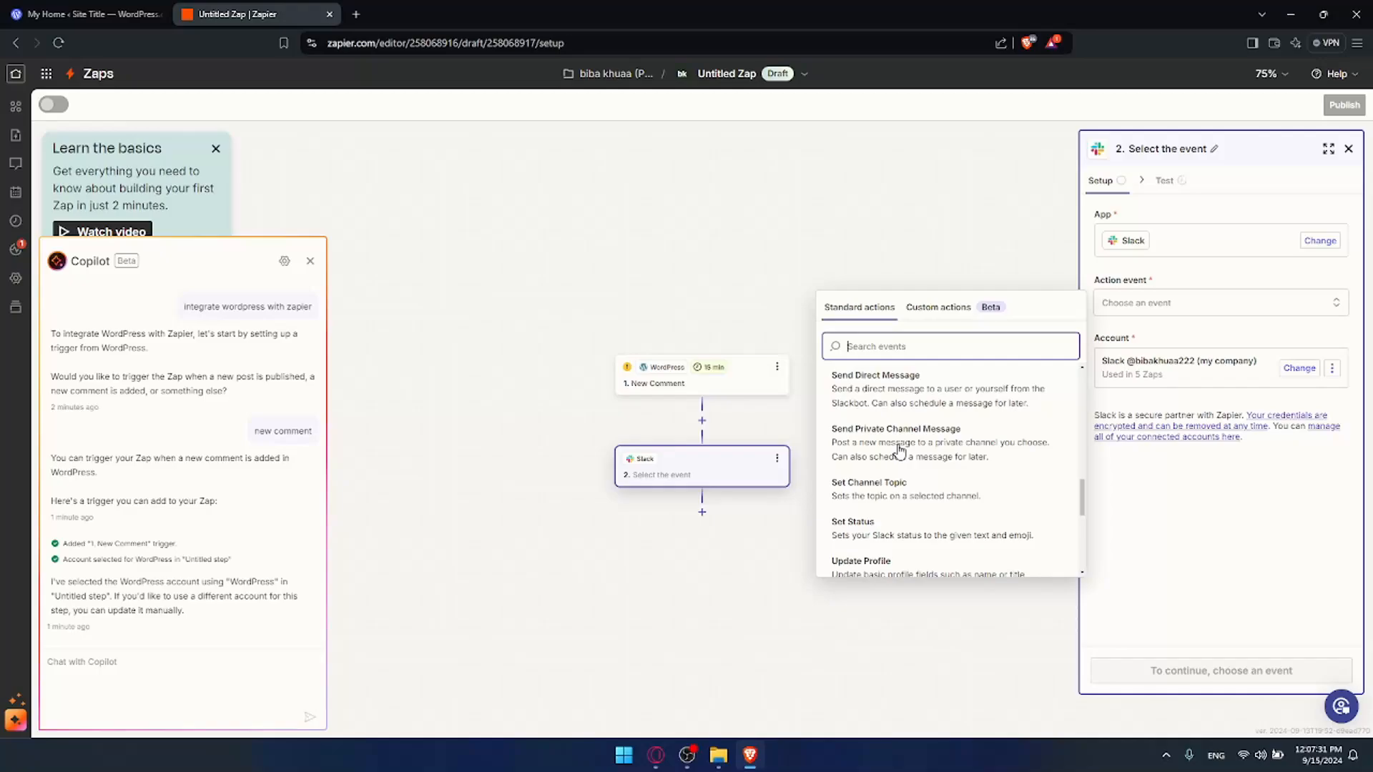
scroll(899, 451, "up", 3)
type("ser")
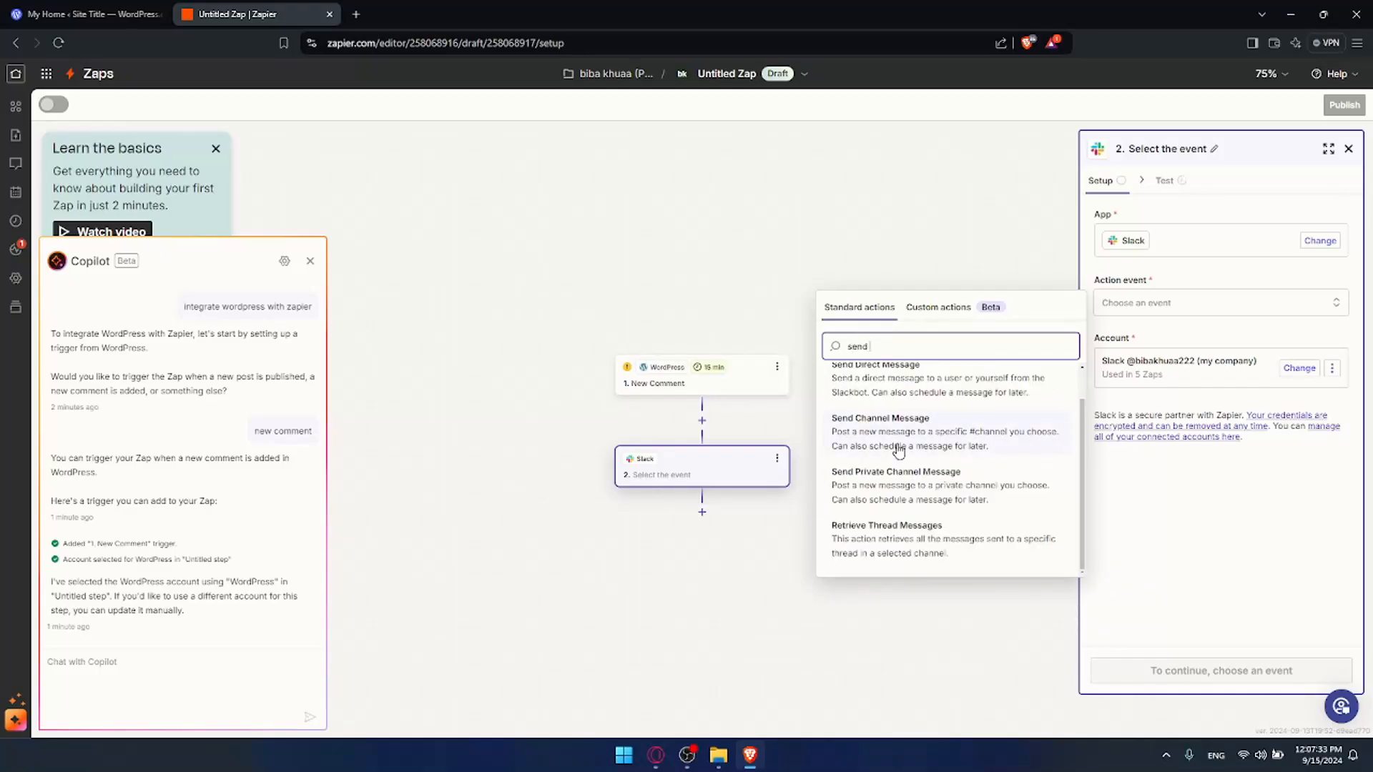
left_click(900, 424)
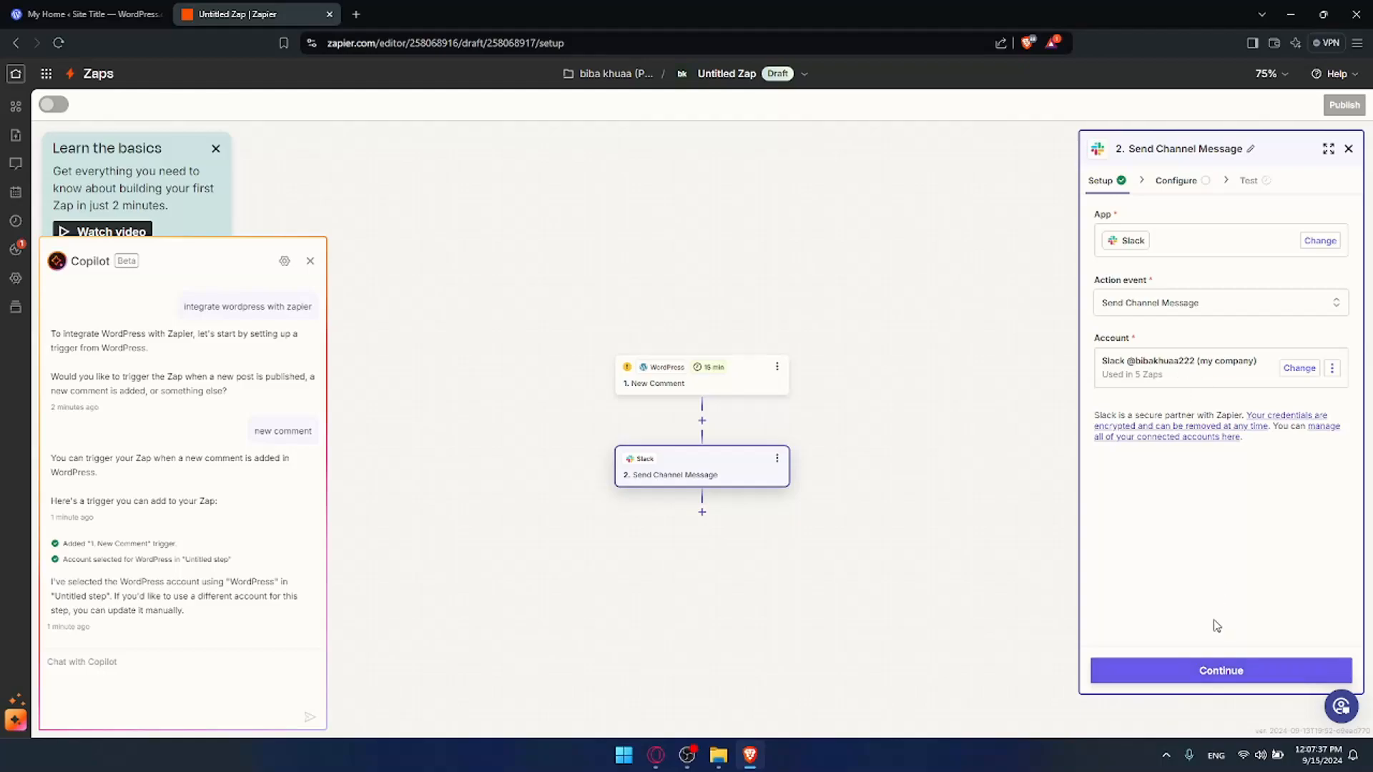
left_click(1218, 670)
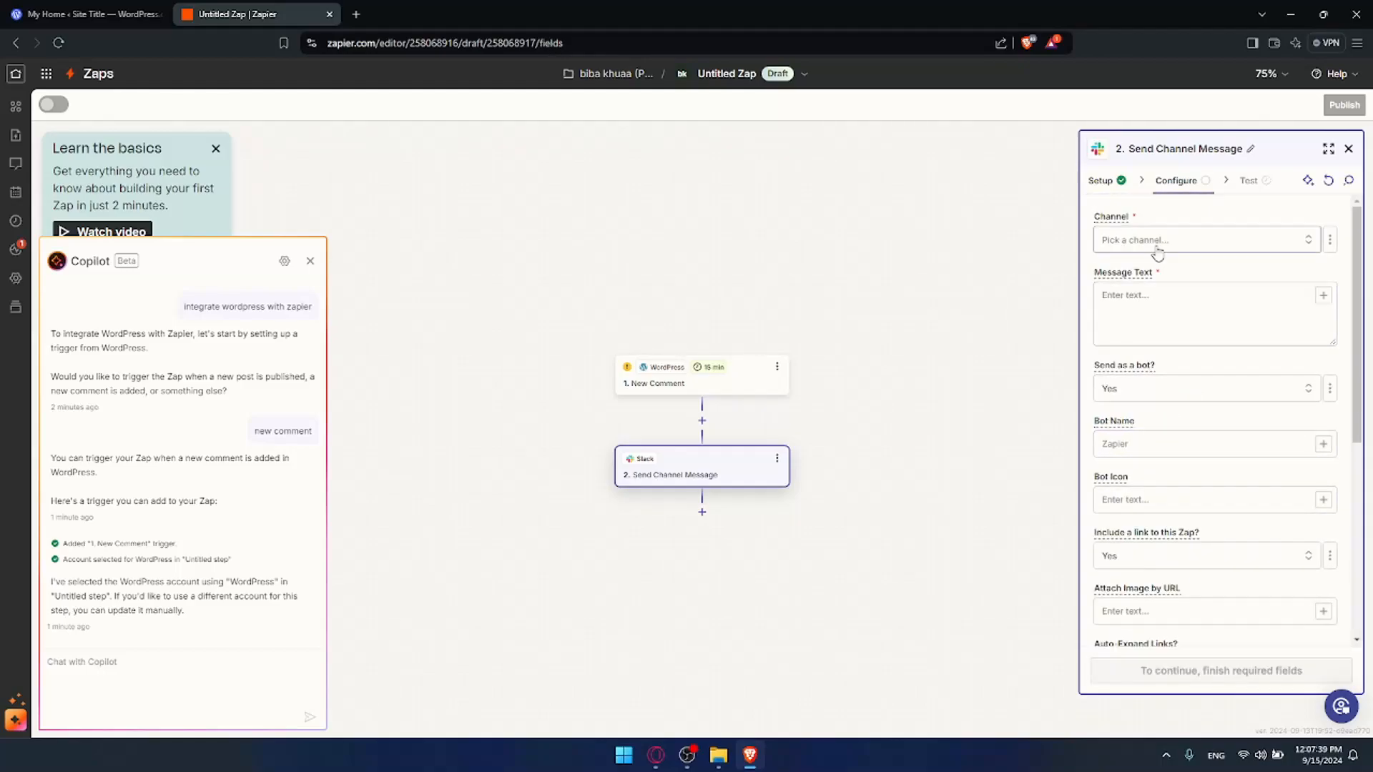
- Set the Slack message's channel to general and its message text to "new comment added"
left_click(1158, 241)
left_click(959, 279)
left_click(1165, 309)
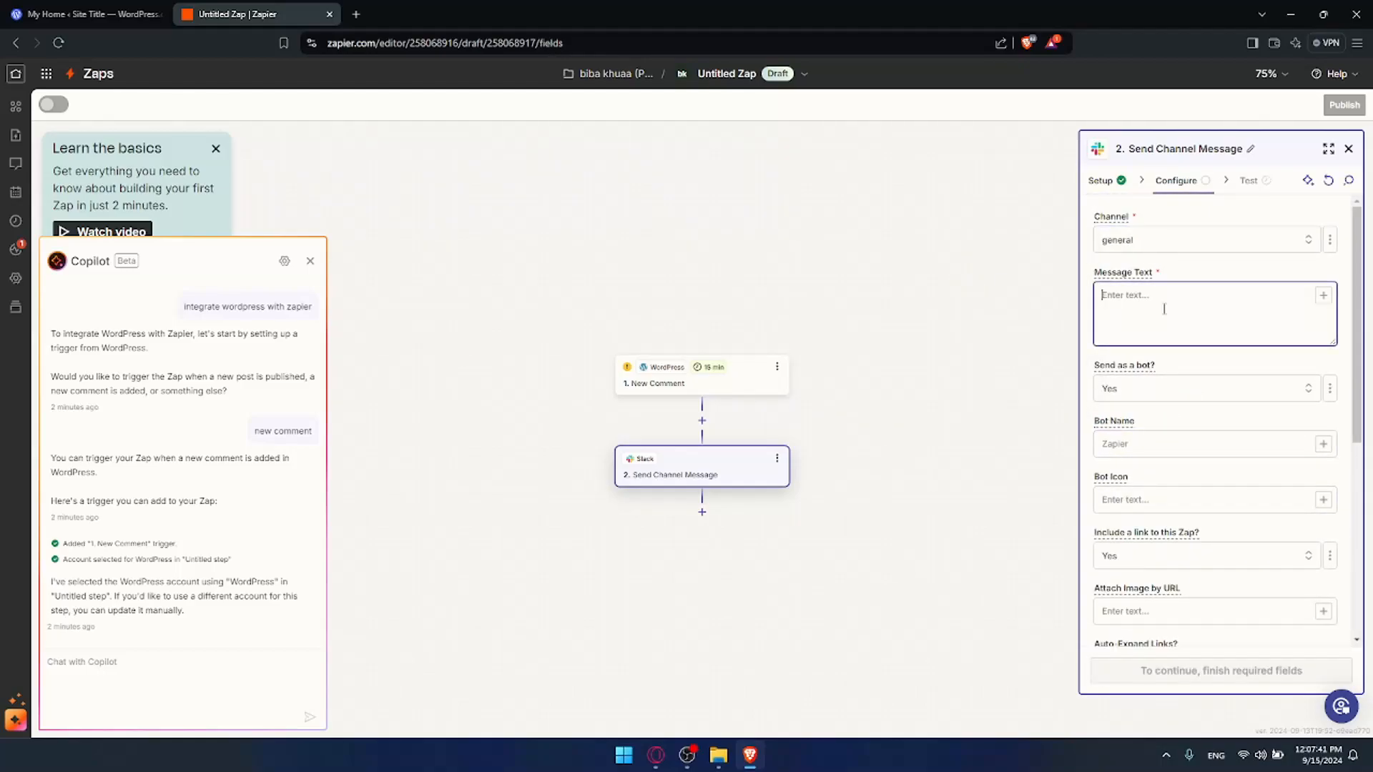
type("n")
type("ew comment added")
- Review the remaining optional Slack message settings without changing them, then continue and test the step
scroll(1171, 346, "down", 2)
scroll(1171, 358, "down", 4)
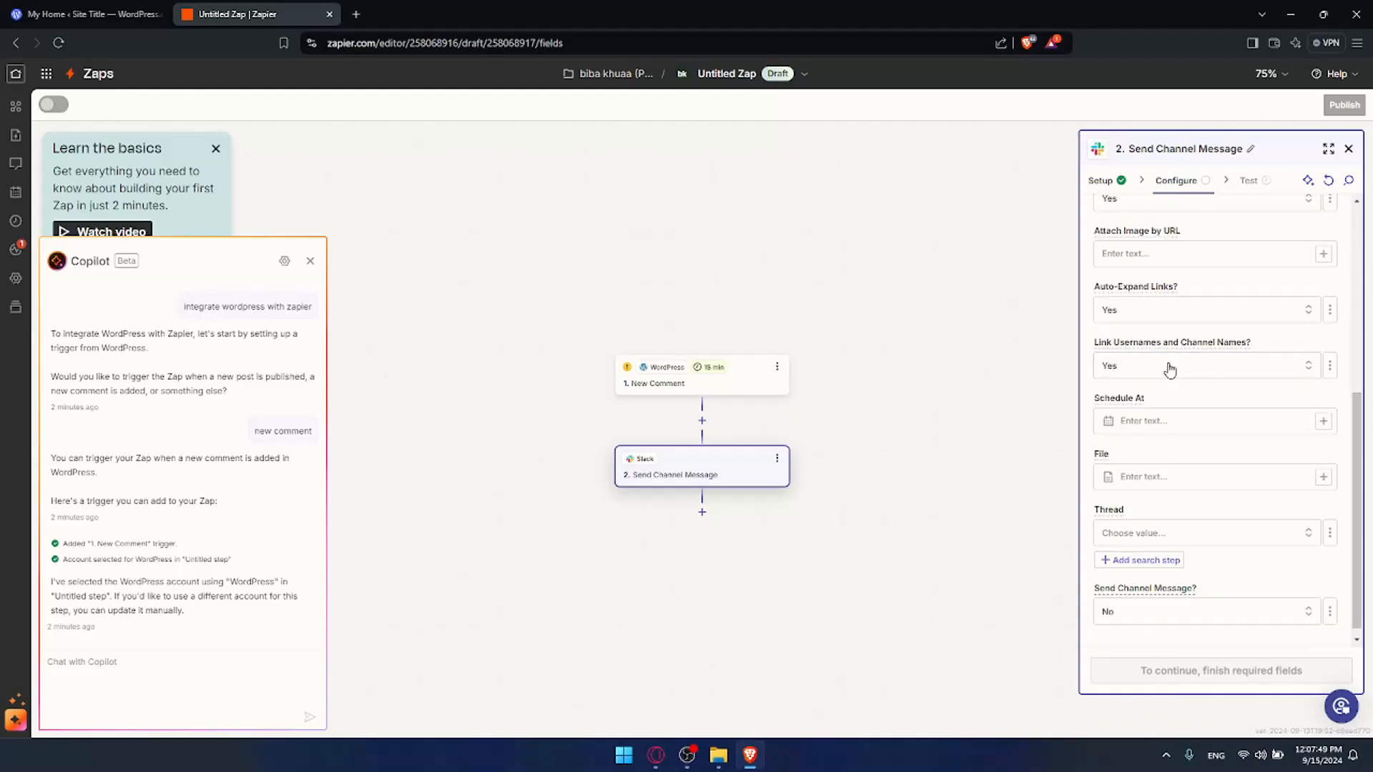
scroll(1160, 352, "up", 3)
scroll(1160, 352, "up", 1)
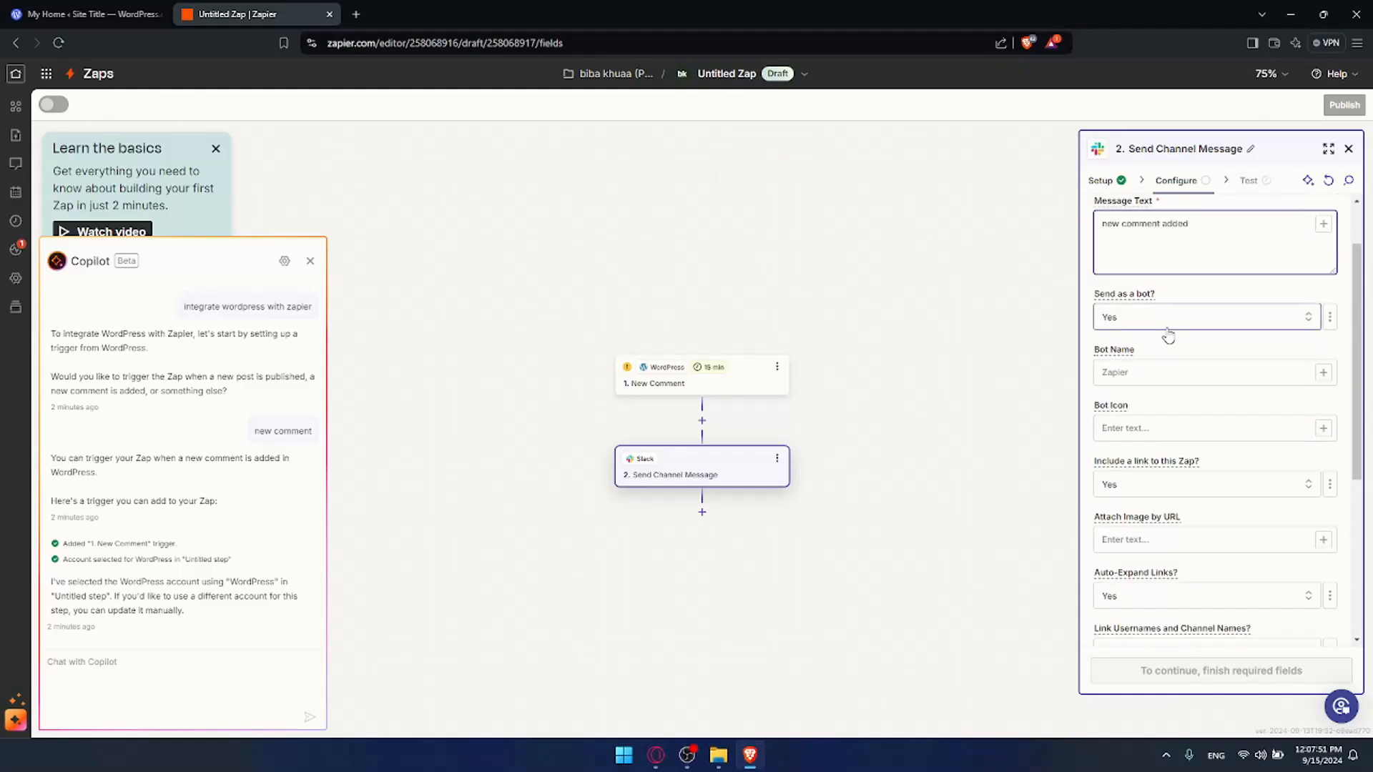
scroll(1166, 347, "down", 4)
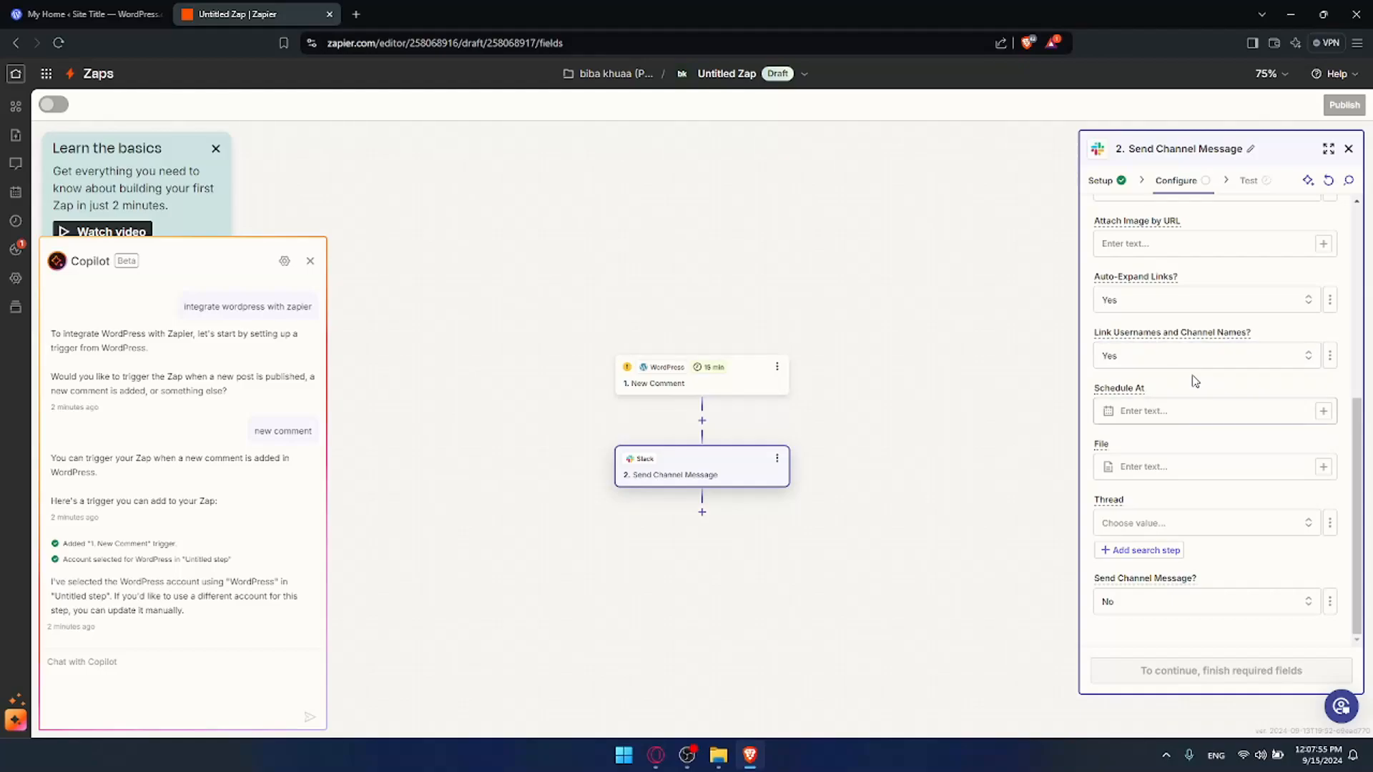
scroll(1192, 358, "up", 5)
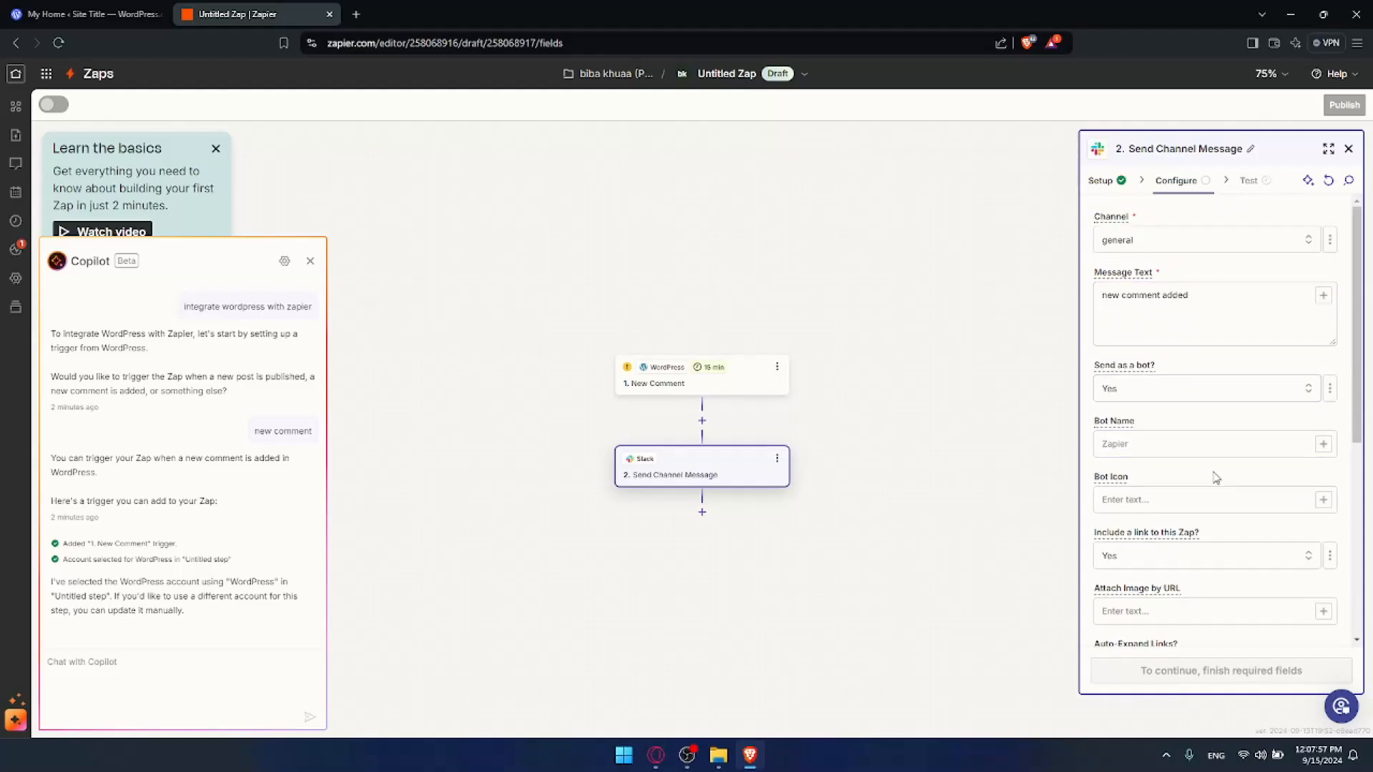
scroll(1214, 479, "down", 5)
left_click(1222, 671)
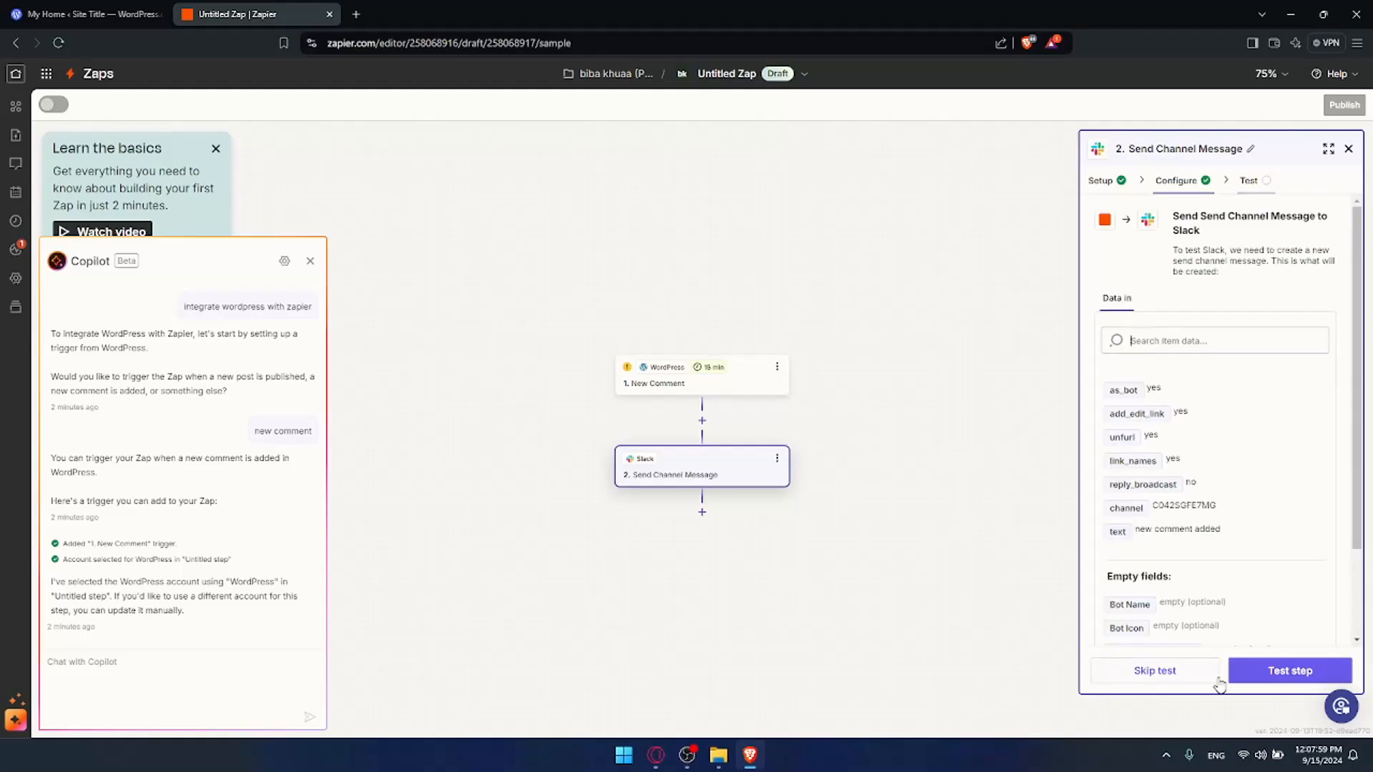
left_click(1284, 669)
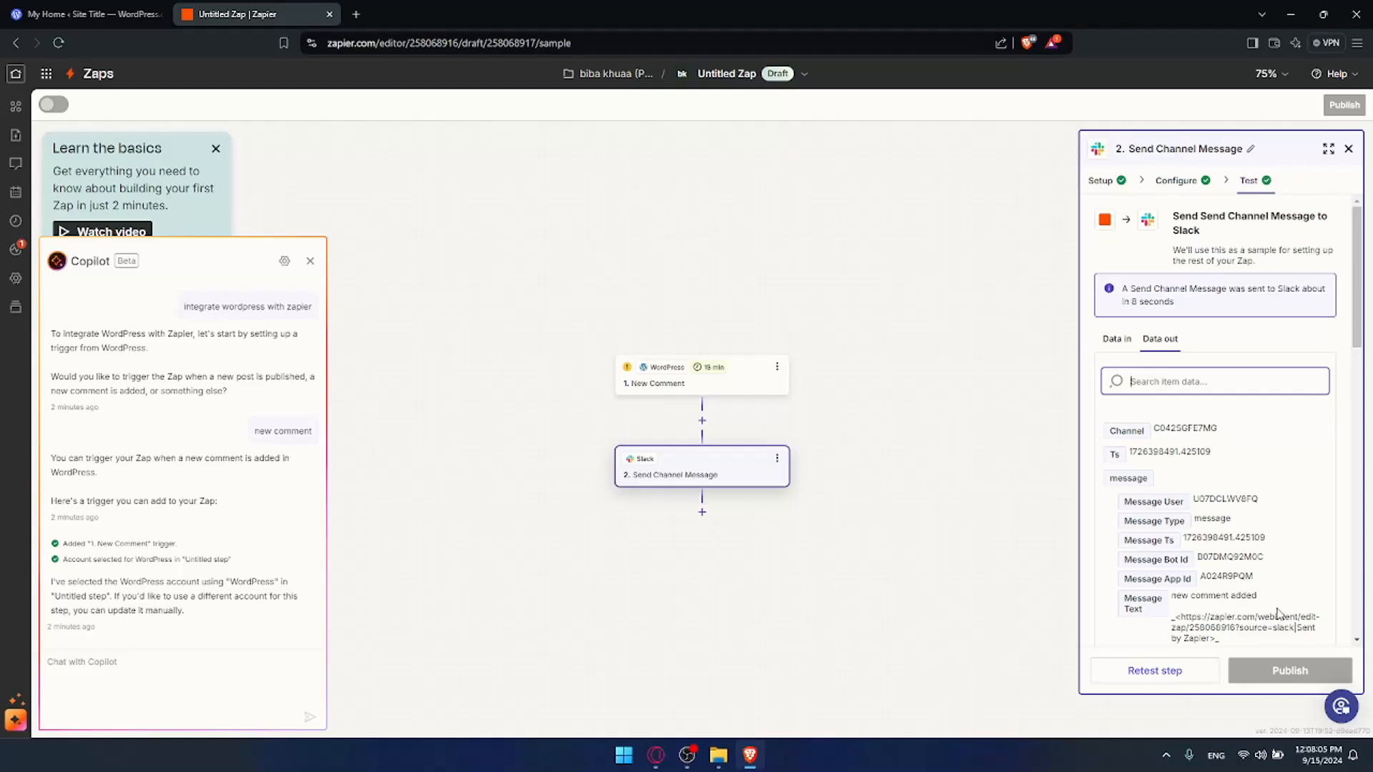
- Examine the WordPress trigger's available events and account connection, then view the Zap's overall flow
left_click(737, 377)
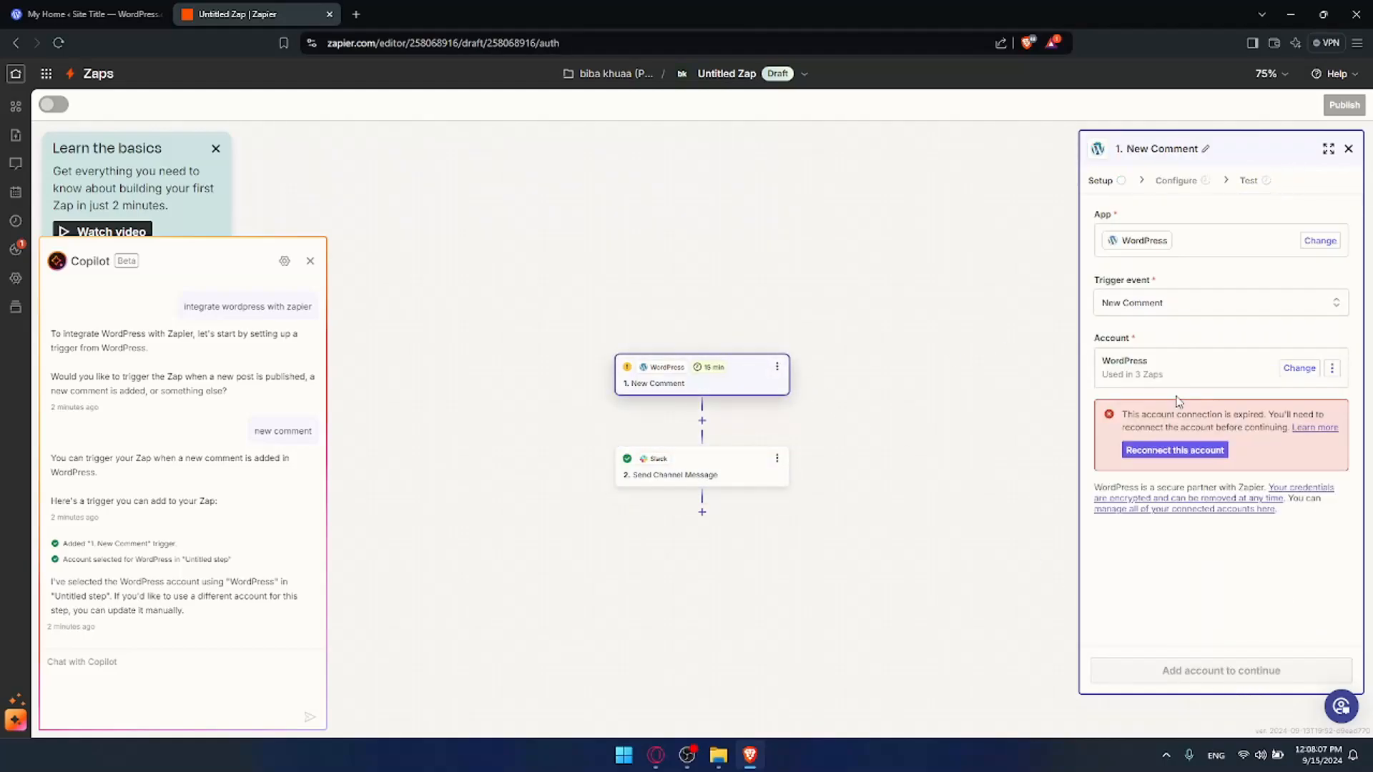
left_click(1158, 304)
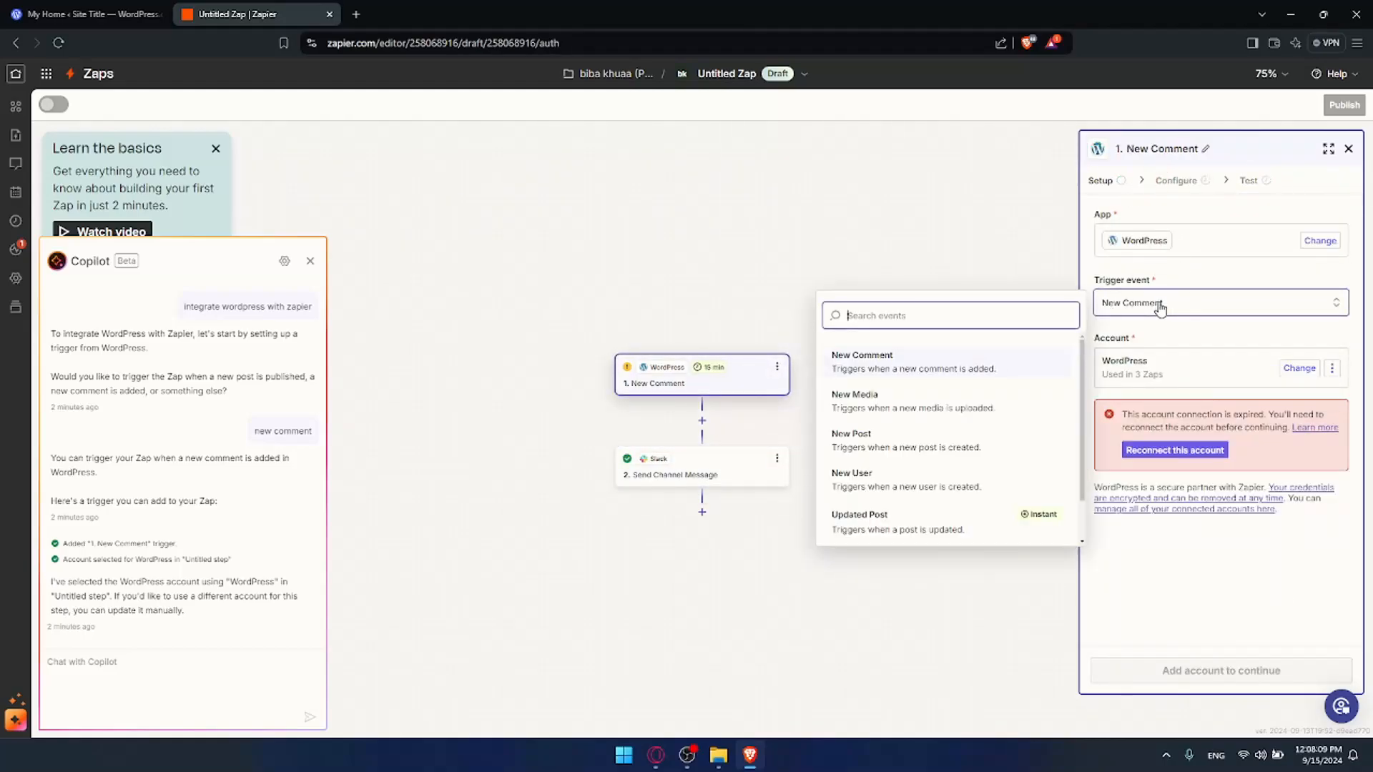
left_click(1159, 304)
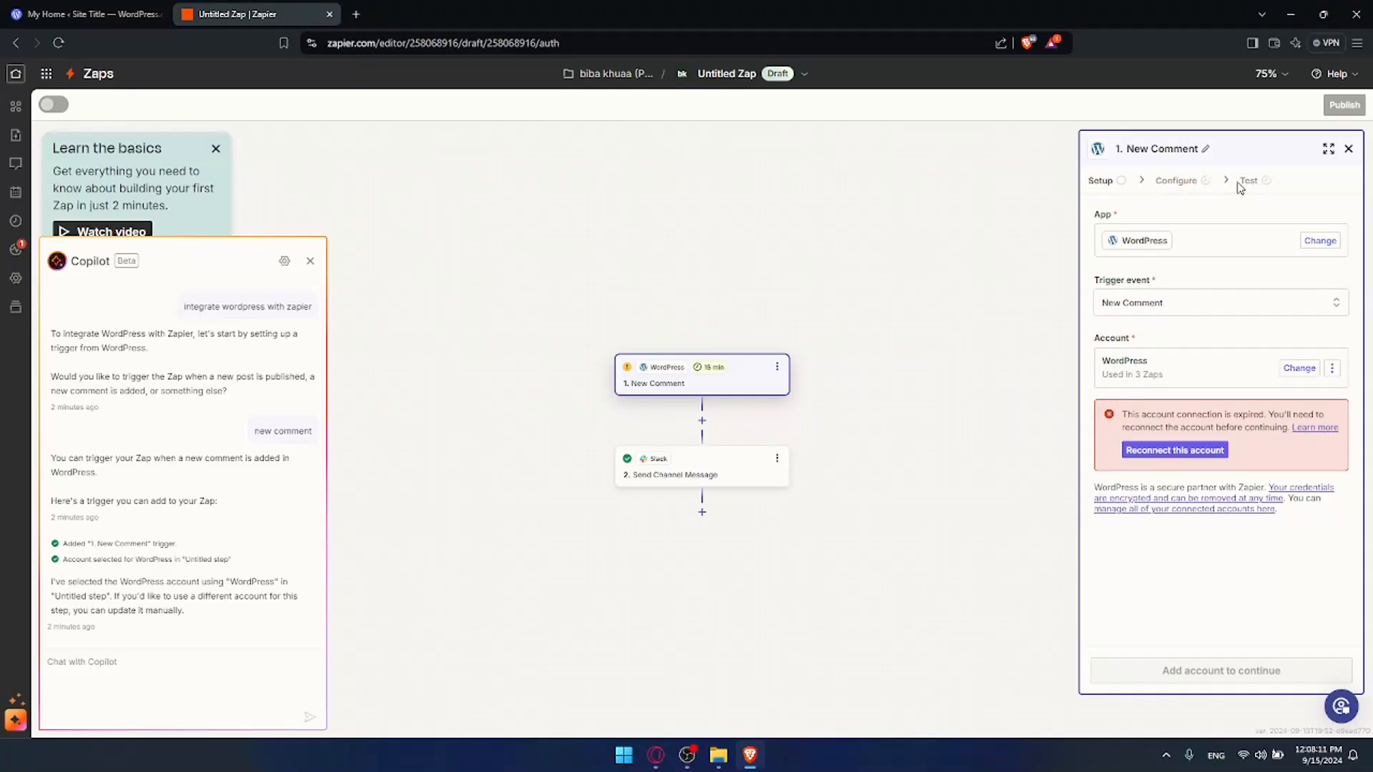
scroll(806, 288, "down", 2)
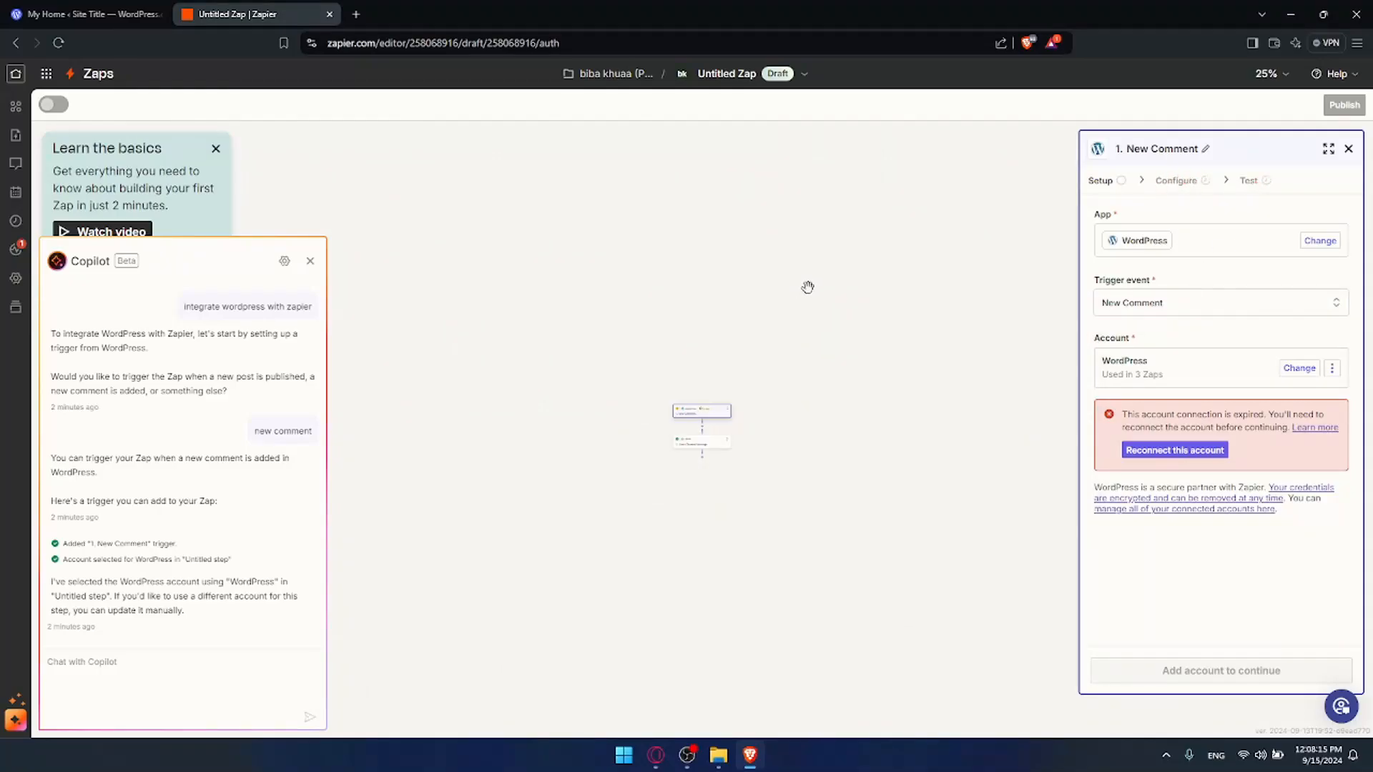
scroll(821, 290, "up", 5)
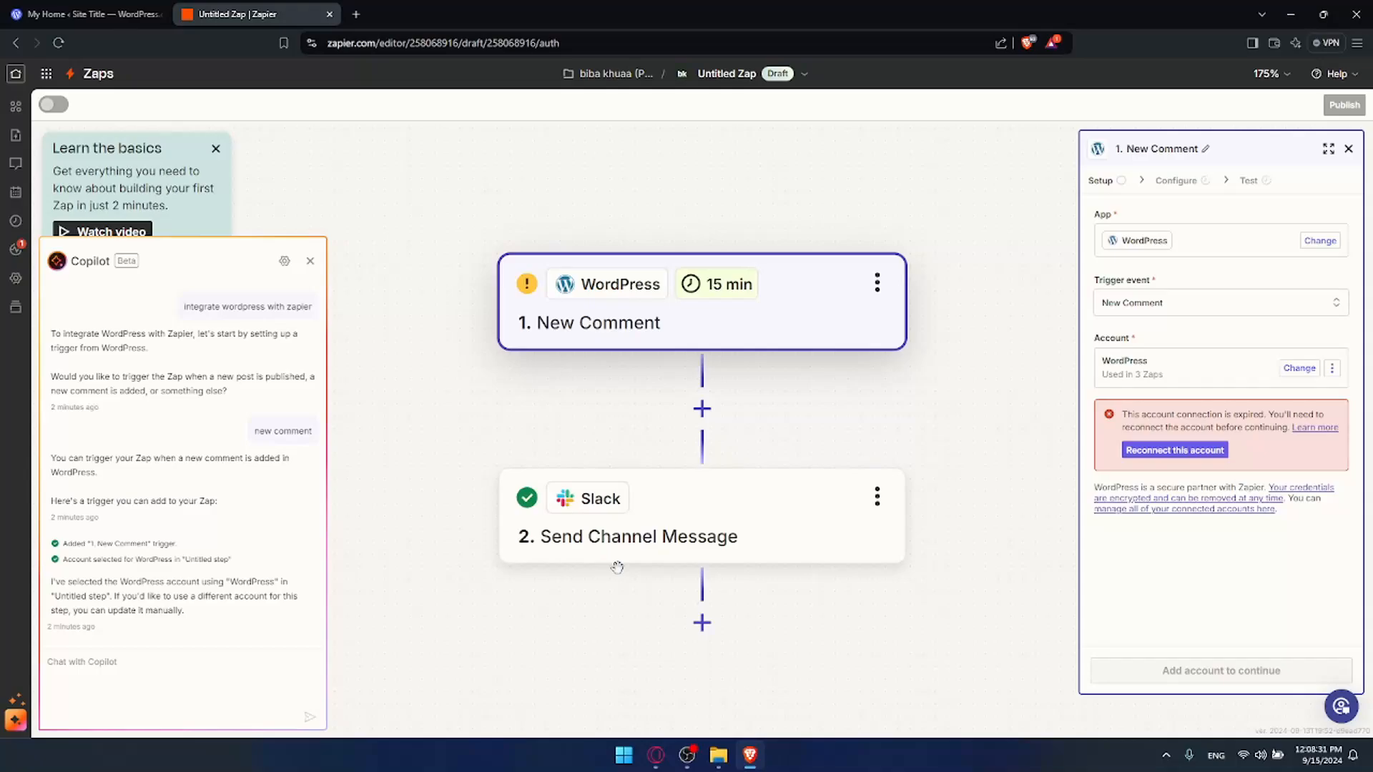
- Close the WordPress and Zap tabs, leaving a new blank tab open, and minimize the browser window
left_click(160, 14)
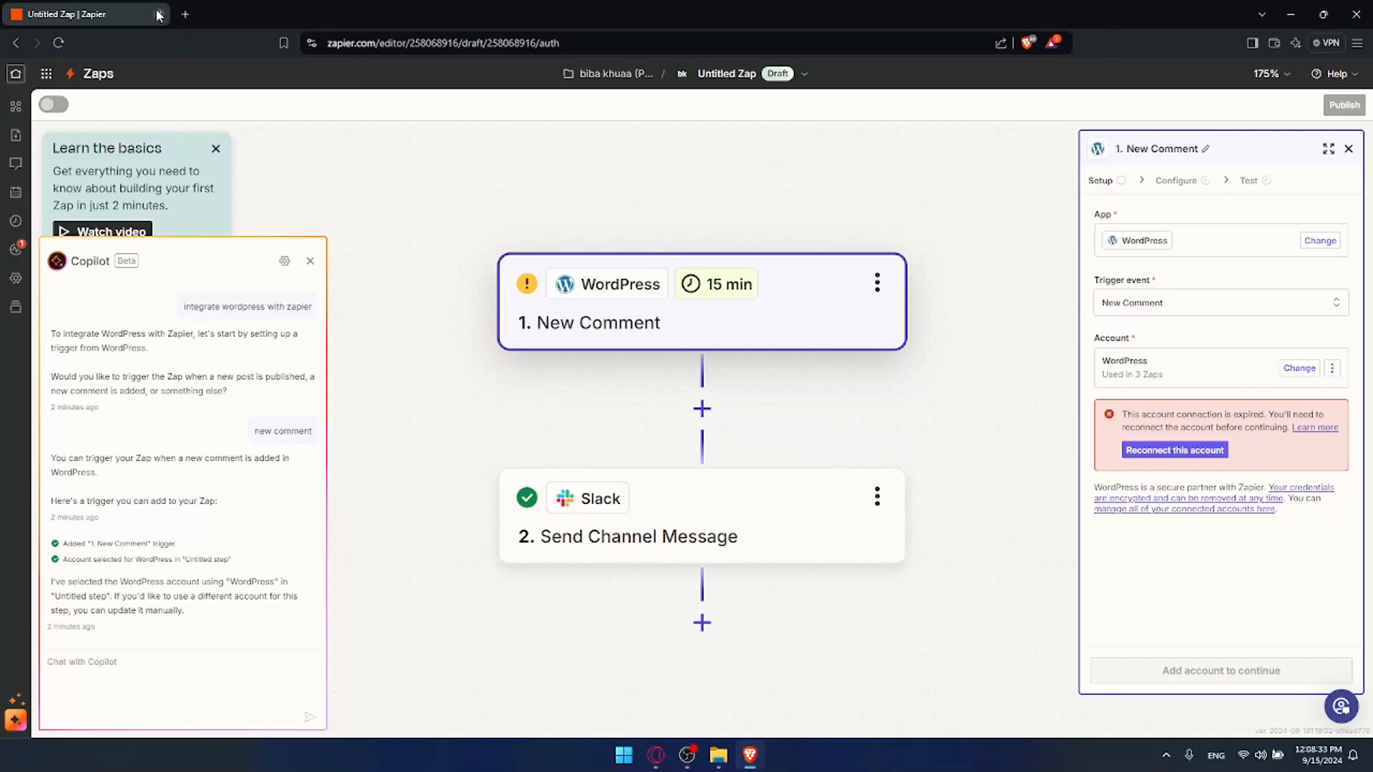
left_click(184, 15)
left_click(158, 14)
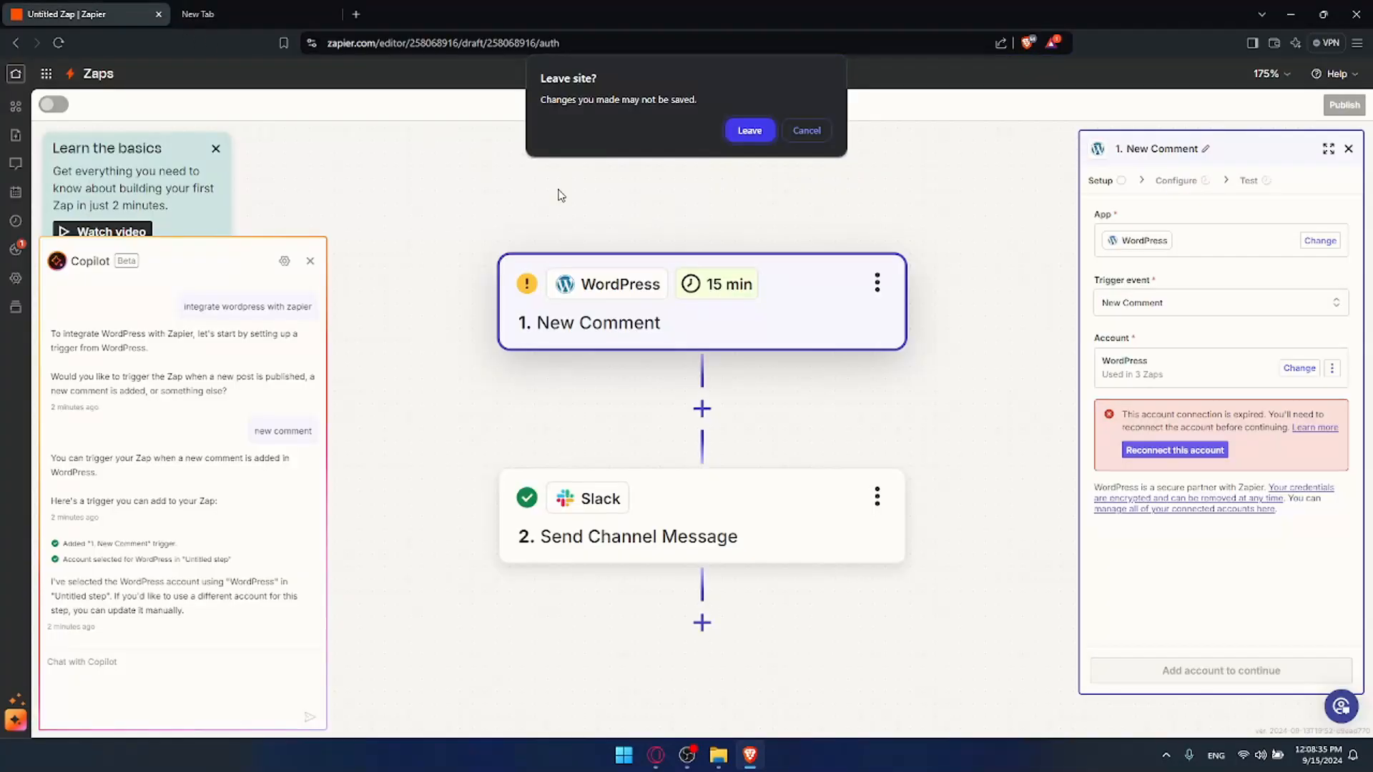
left_click(748, 129)
left_click(1293, 13)
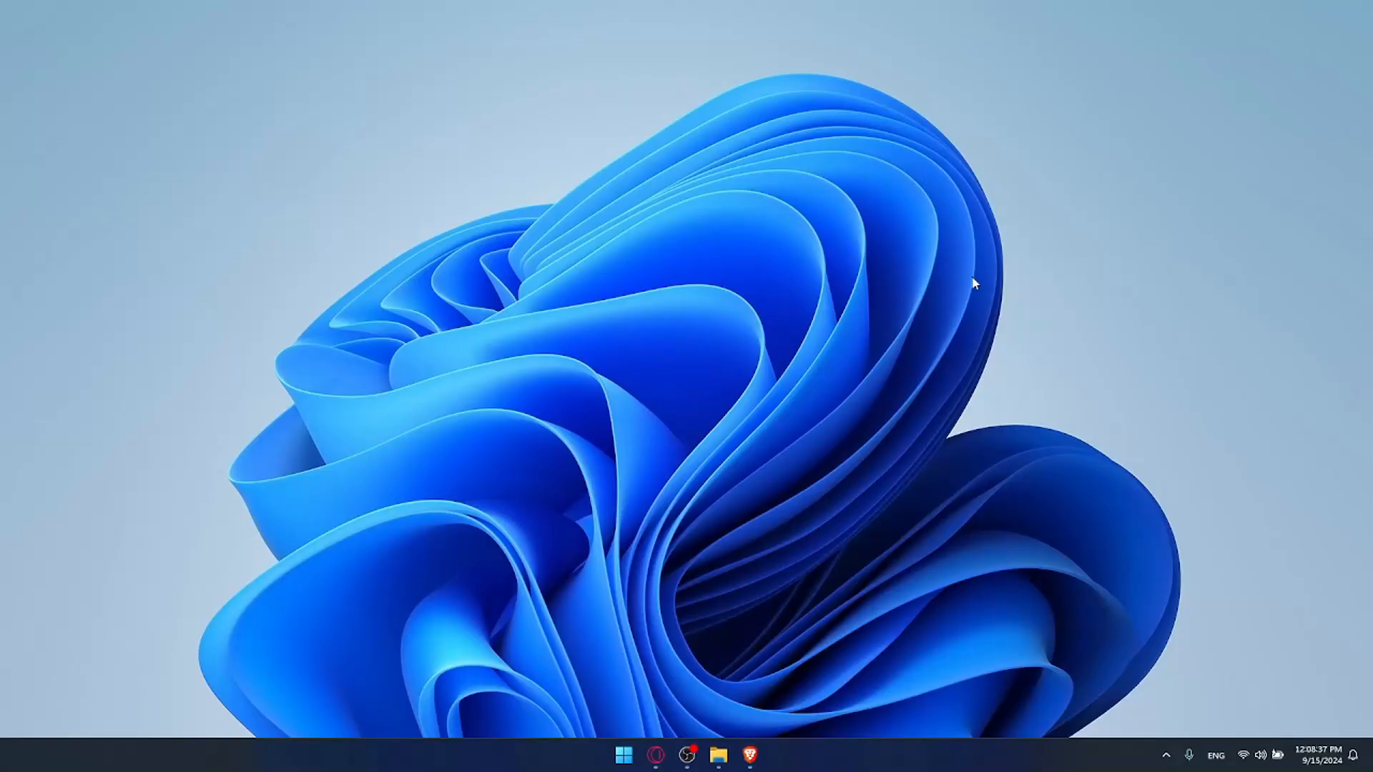